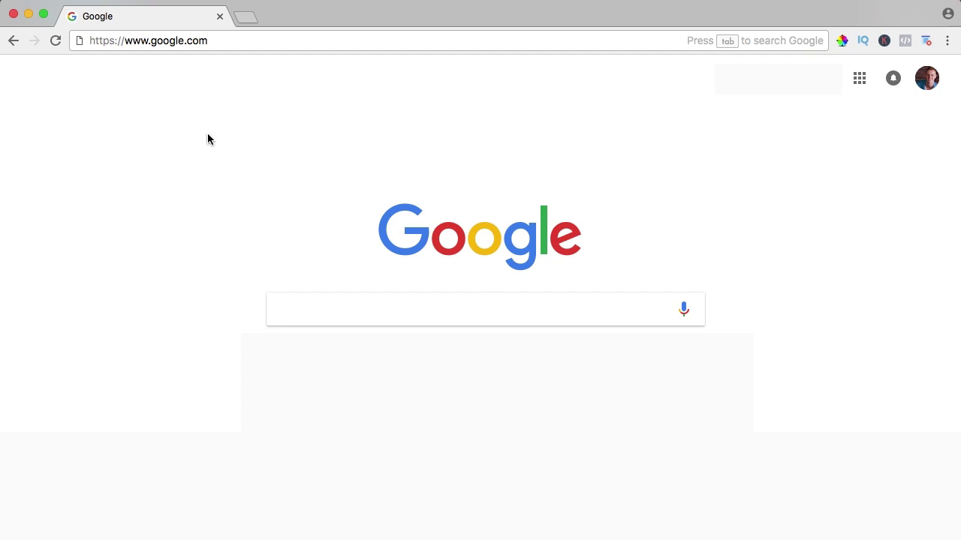
Open elementor2018.com and look through its Elementor Pro page down to the portfolio element.
left_click(199, 41)
type("elementor2018.co")
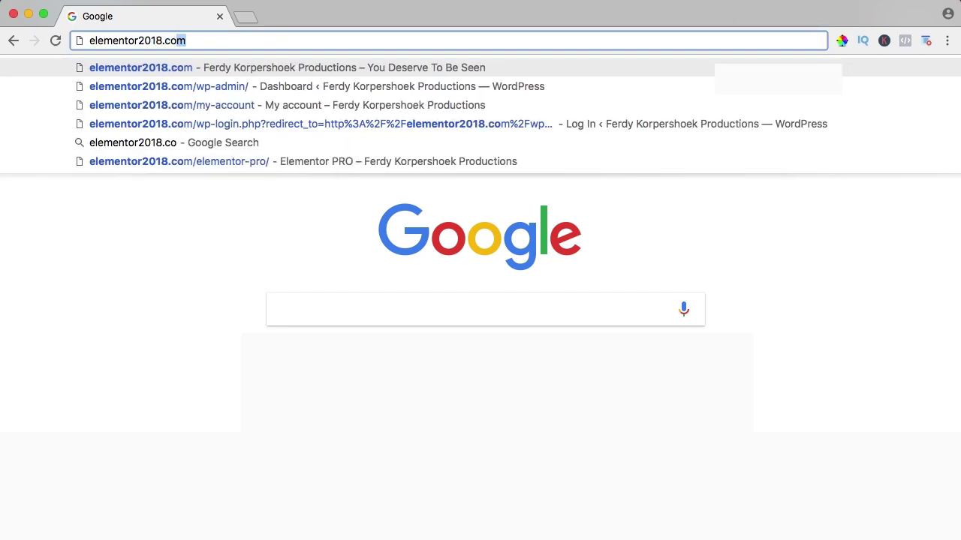
key("Return")
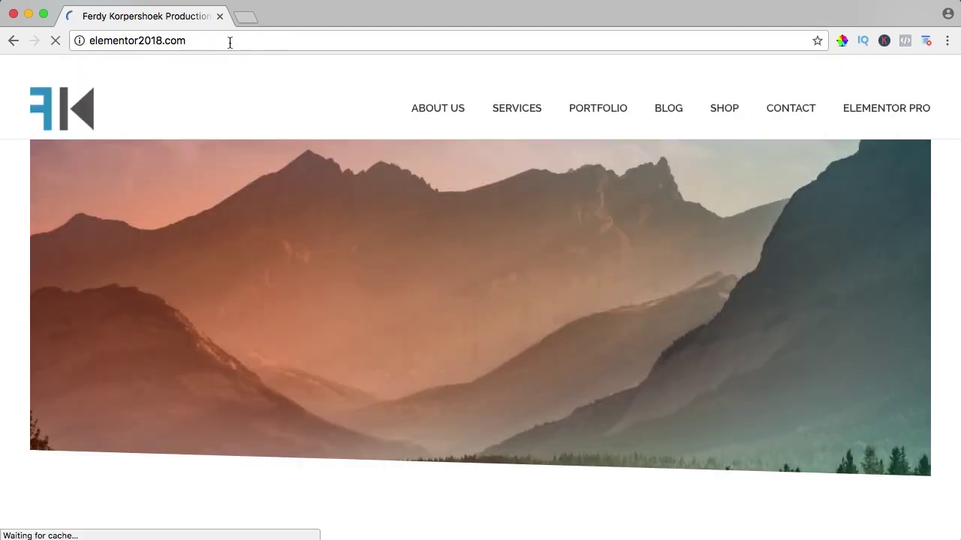
left_click(879, 109)
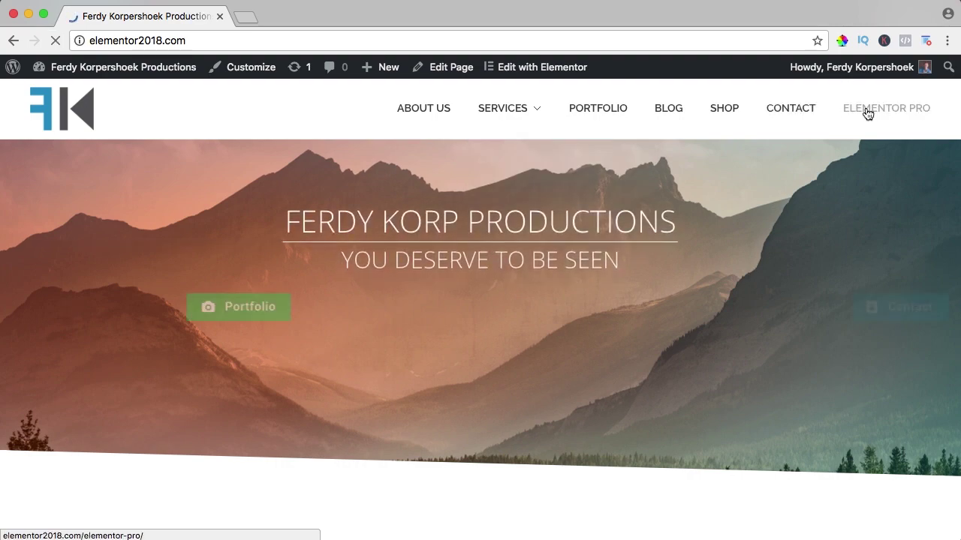
scroll(743, 164, "down", 12)
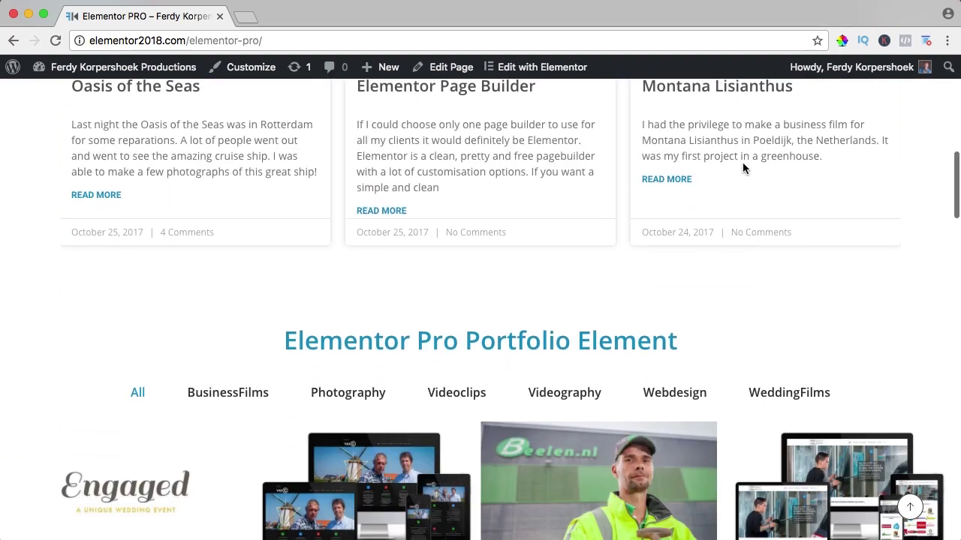
scroll(742, 163, "down", 3)
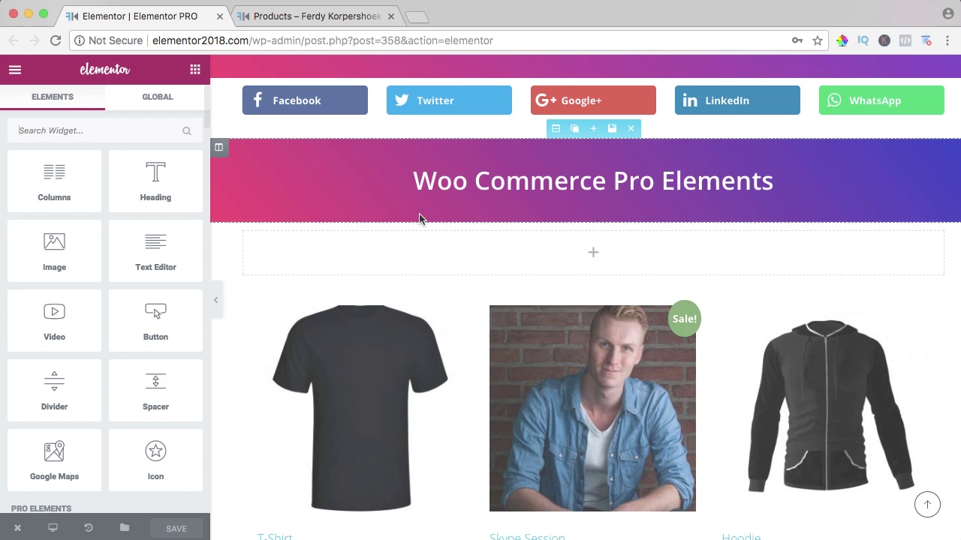
Add a Woo - Add To Cart widget in a new section below the WooCommerce products.
scroll(497, 211, "down", 5)
scroll(497, 218, "down", 5)
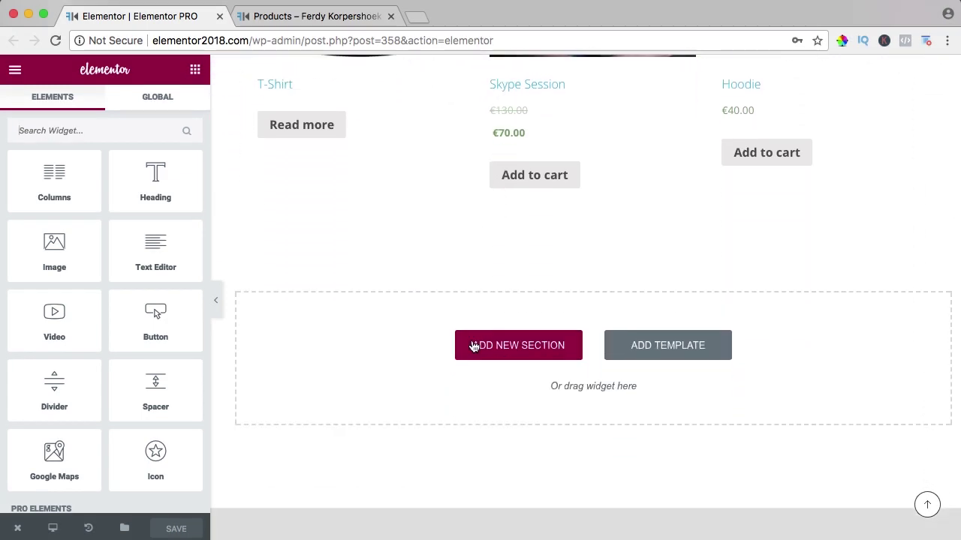
scroll(94, 207, "down", 1)
scroll(95, 207, "down", 10)
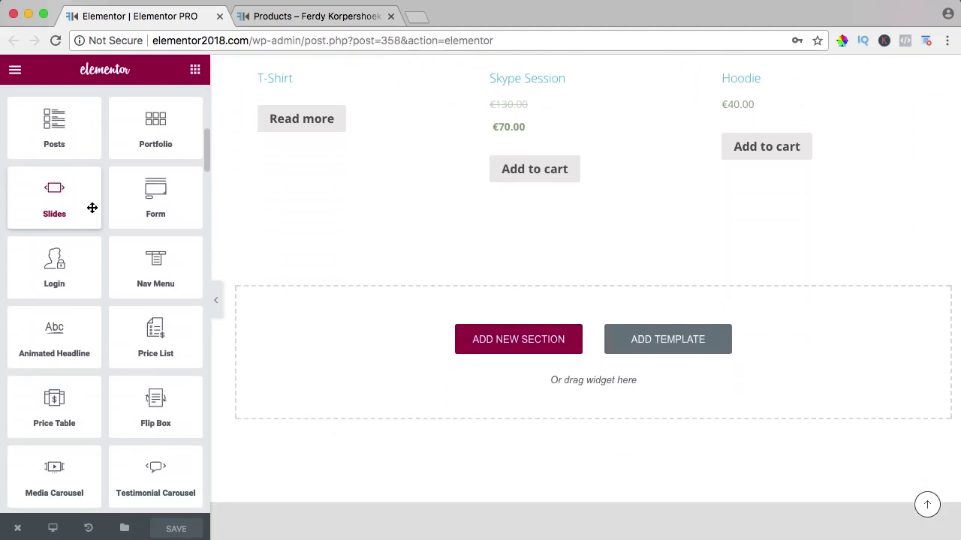
scroll(86, 213, "down", 2)
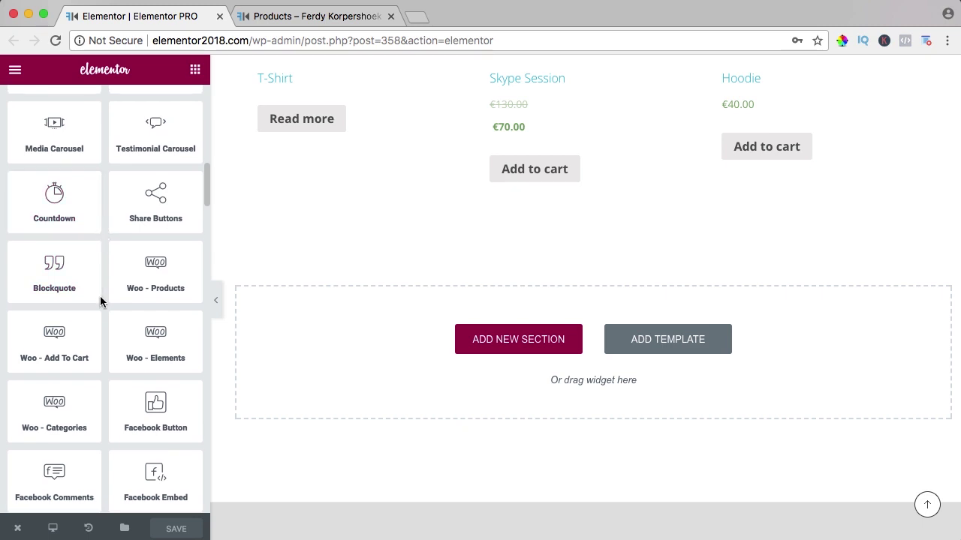
left_click_drag(74, 347, 540, 294)
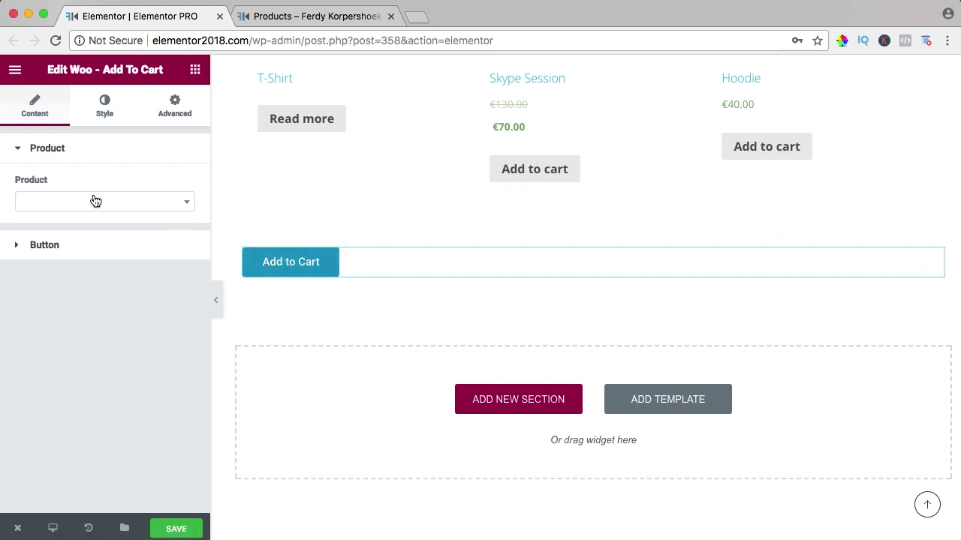
Assign the USB Stick 128 GB product to the Add To Cart widget and open its button settings.
left_click(70, 201)
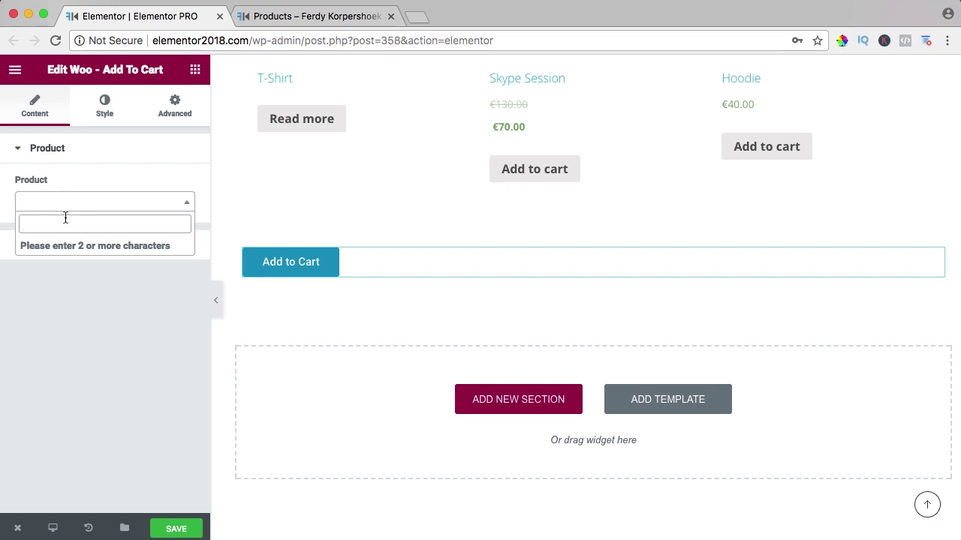
type("usb")
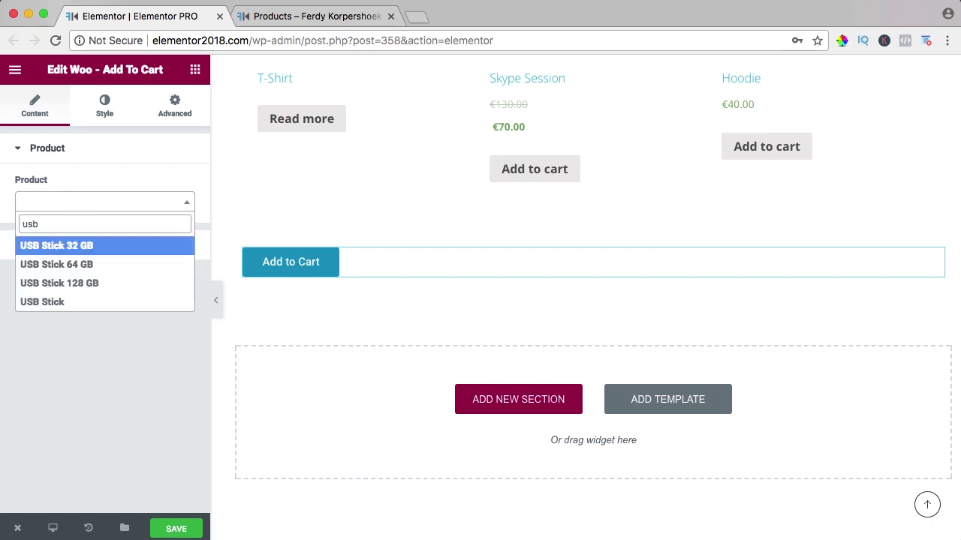
left_click(64, 288)
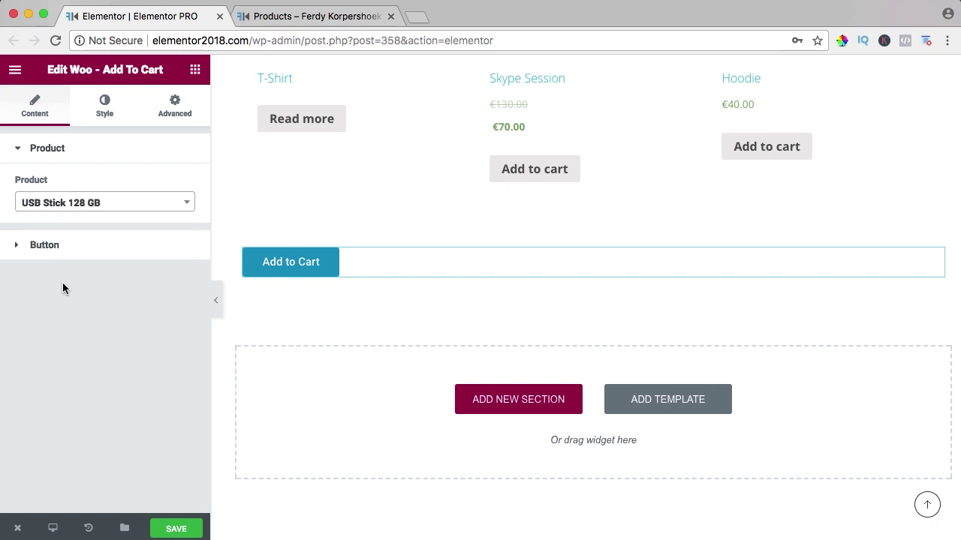
left_click(43, 251)
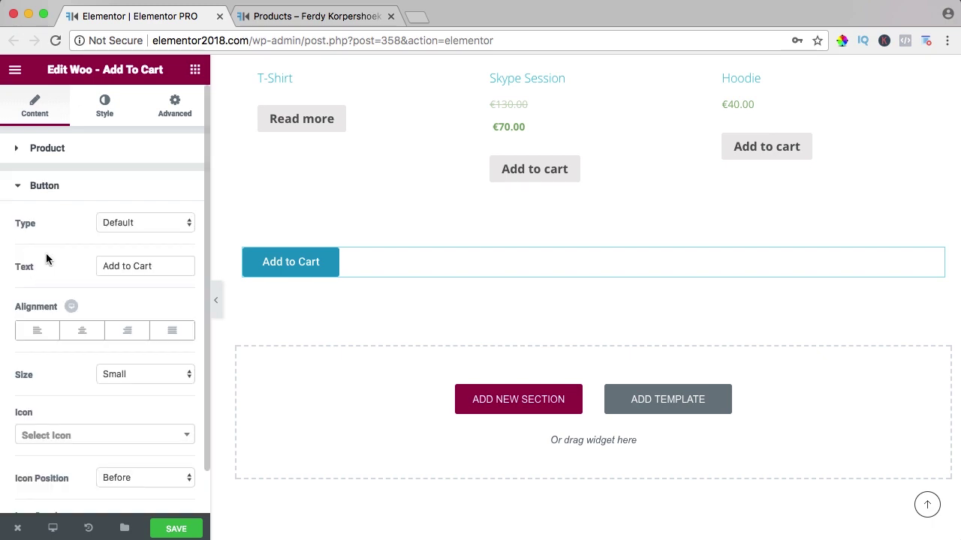
Try the Info type on the Add To Cart button and return it to Default.
left_click(126, 222)
left_click(129, 236)
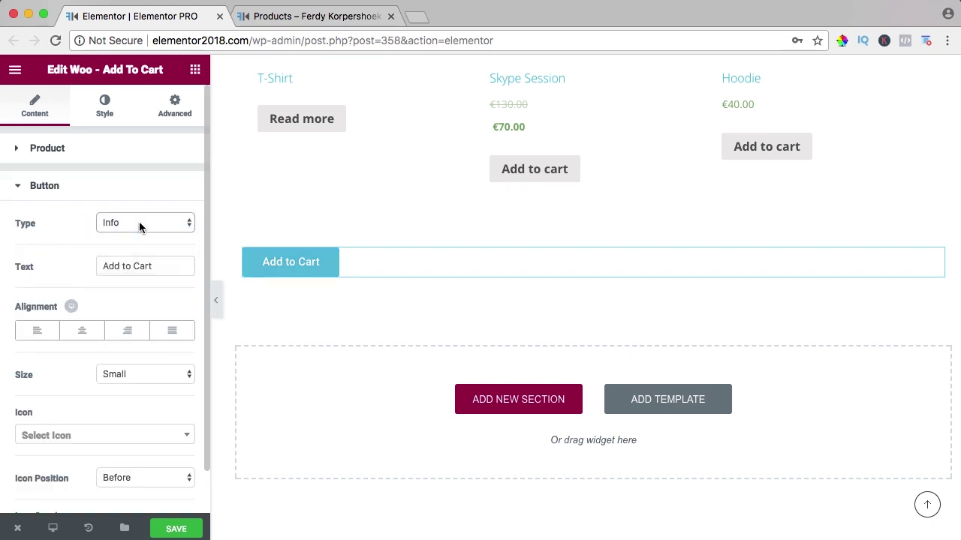
left_click(139, 222)
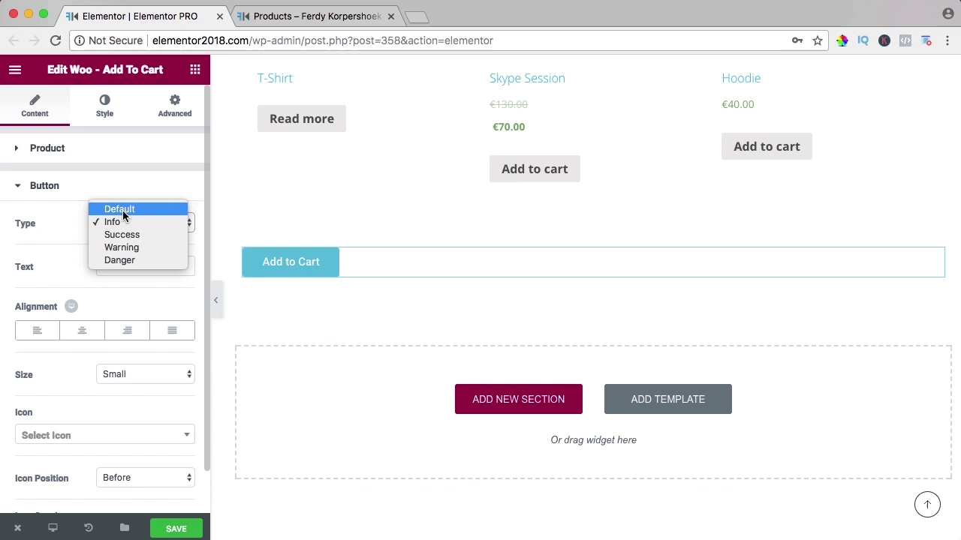
left_click(123, 210)
Change the Add To Cart button's text to "Buy The USB 128 GB".
triple_click(130, 266)
type("B")
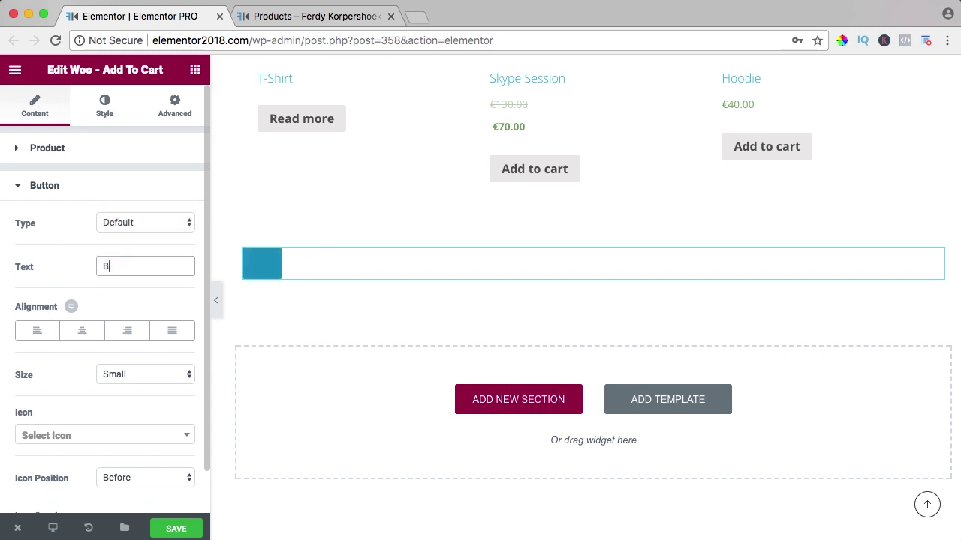
type("ut")
type(" The USB")
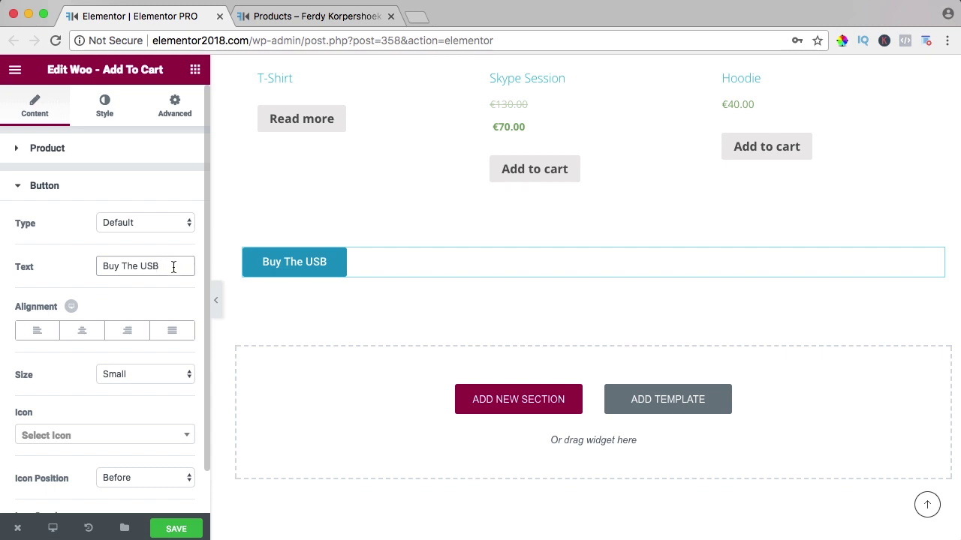
type(" 128 GB")
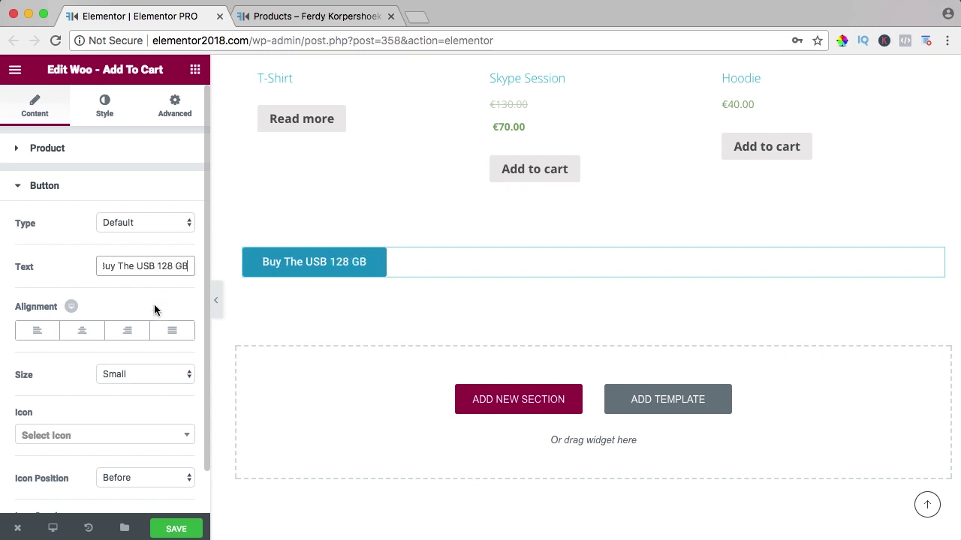
Center the USB button and set its size to Extra Large.
left_click(89, 334)
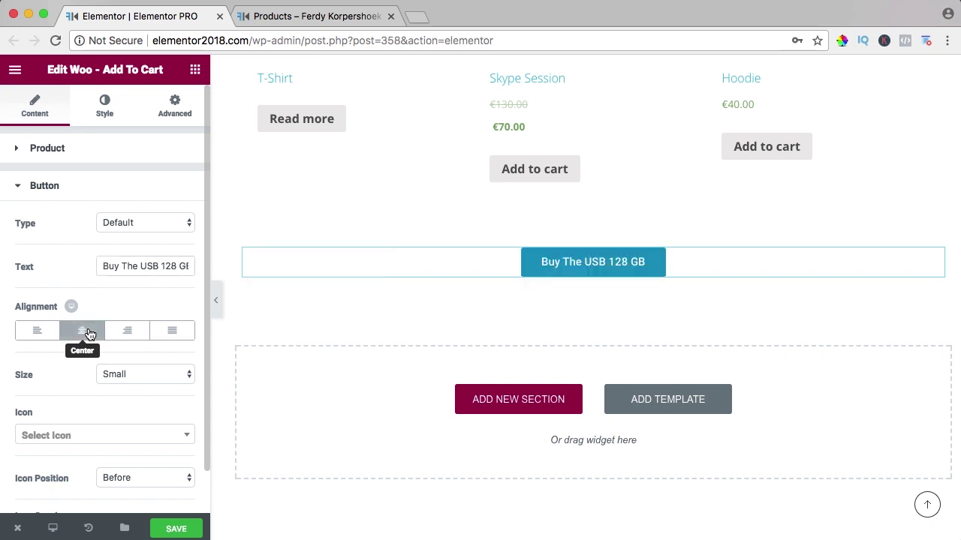
left_click(112, 375)
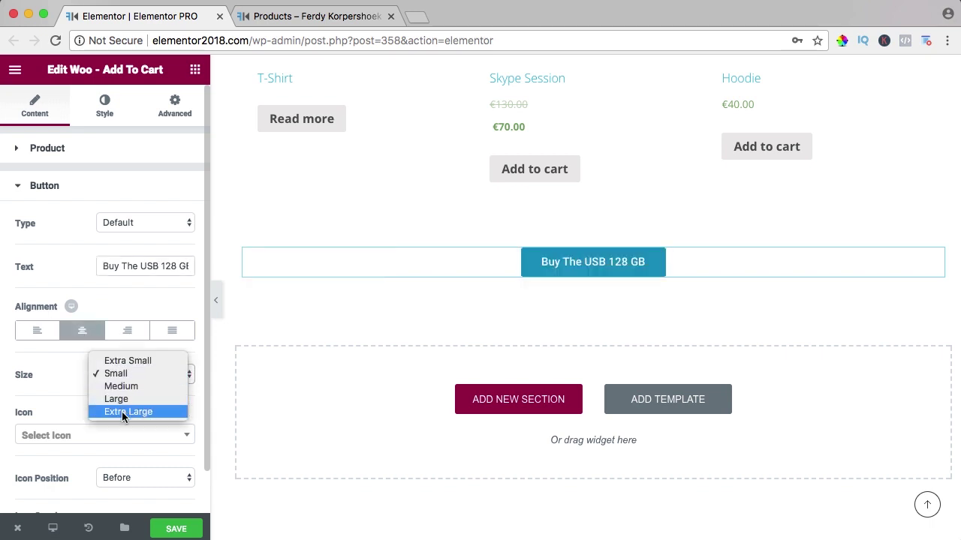
left_click(117, 412)
scroll(73, 379, "down", 1)
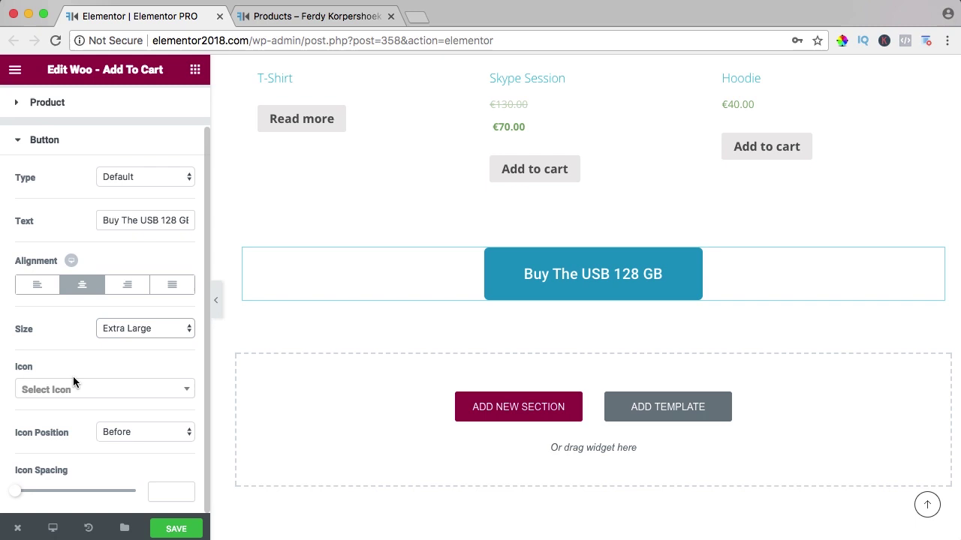
left_click(62, 391)
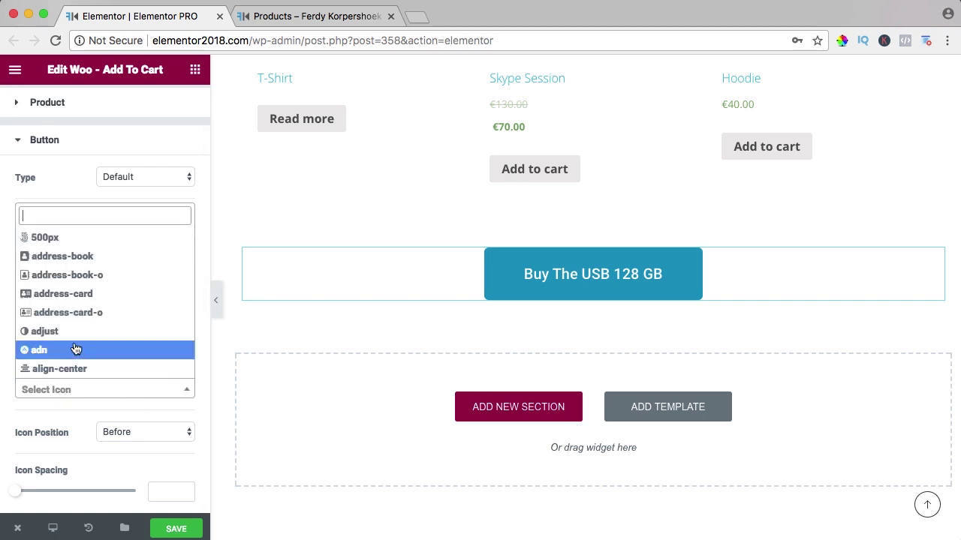
scroll(78, 305, "down", 1)
scroll(76, 300, "down", 3)
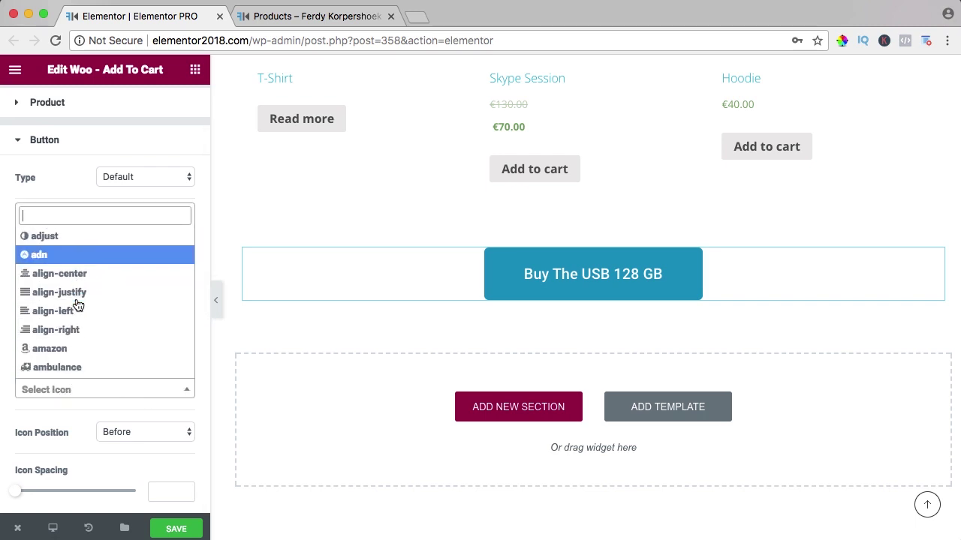
scroll(88, 360, "up", 1)
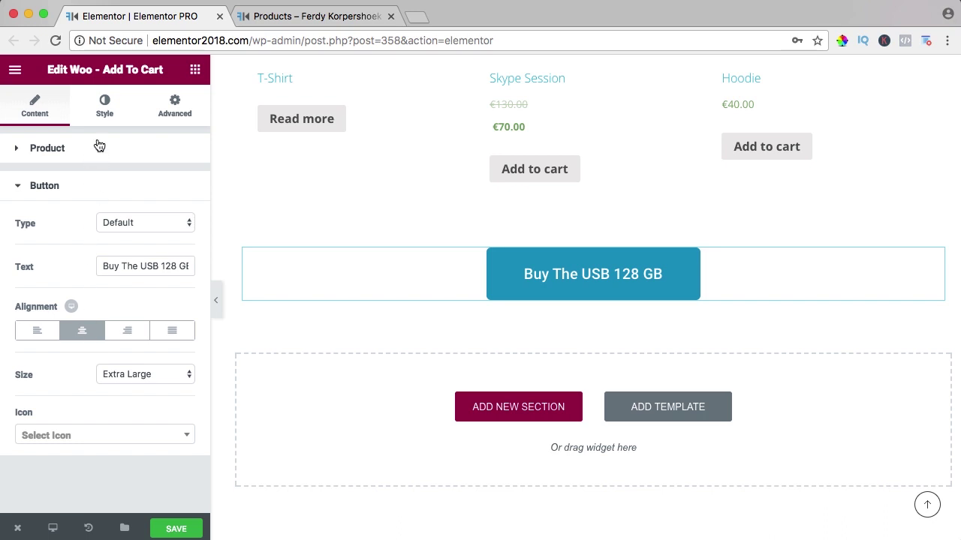
In the button's style settings, try green #00a33e as the normal text color and clear it.
left_click(108, 112)
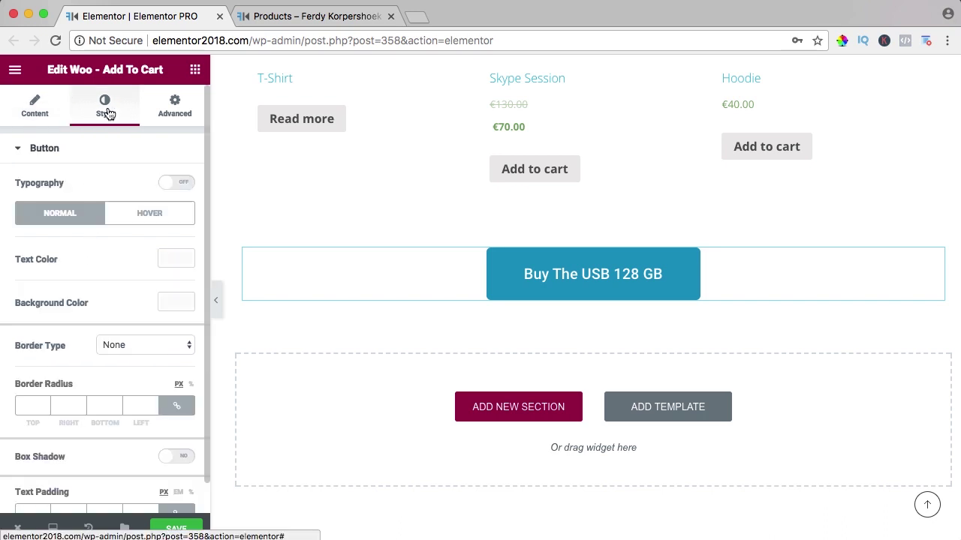
left_click(173, 259)
left_click(109, 424)
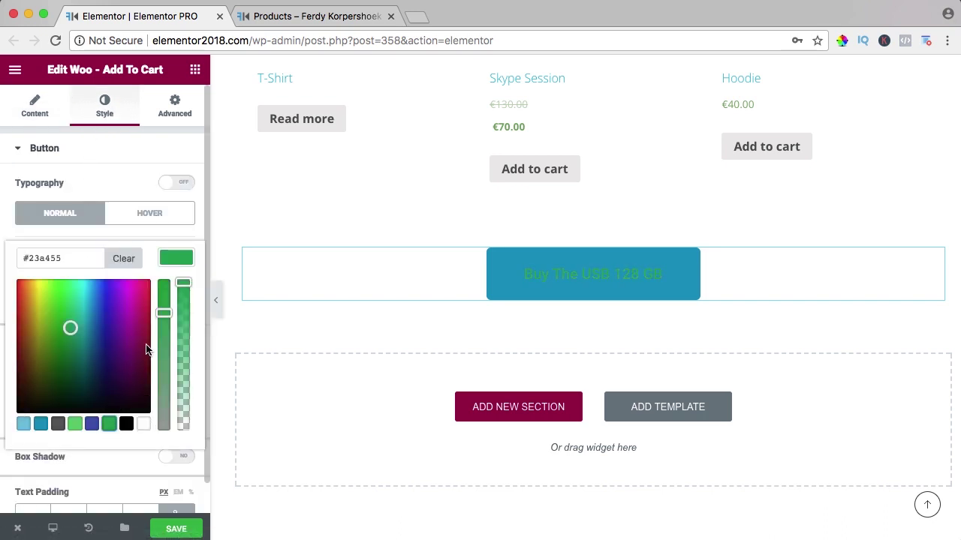
left_click_drag(161, 301, 163, 285)
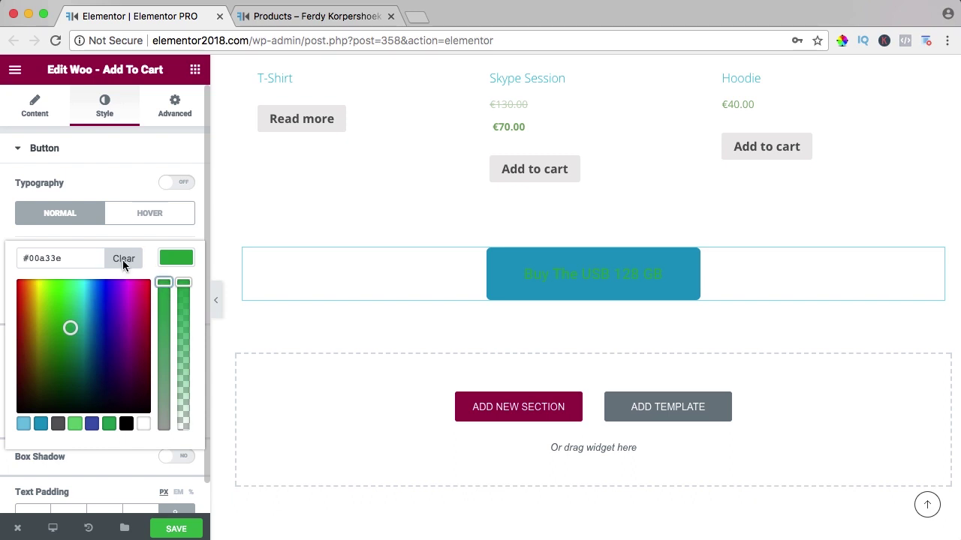
left_click(123, 260)
left_click(177, 258)
Set the button's normal background color to green #03a50b.
left_click(159, 306)
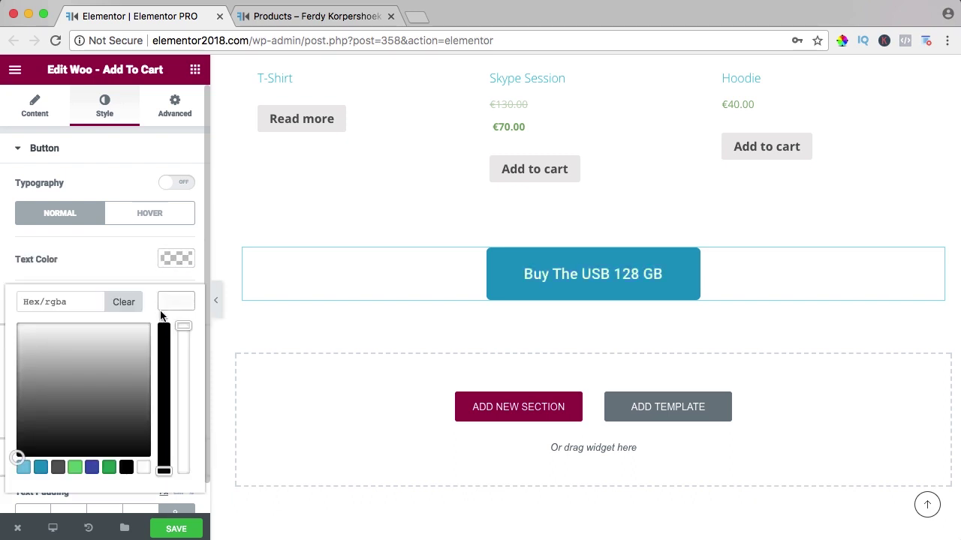
left_click(75, 468)
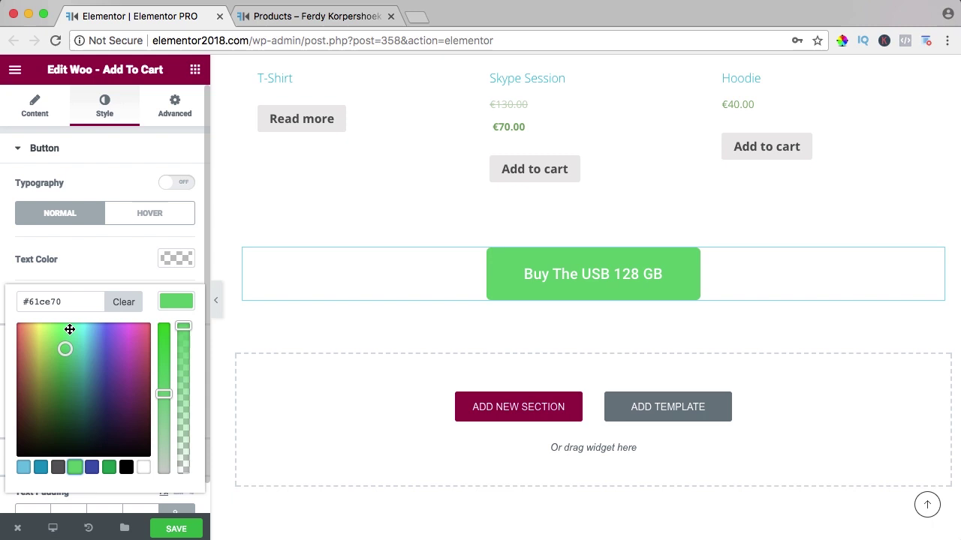
left_click_drag(69, 328, 72, 323)
left_click(165, 326)
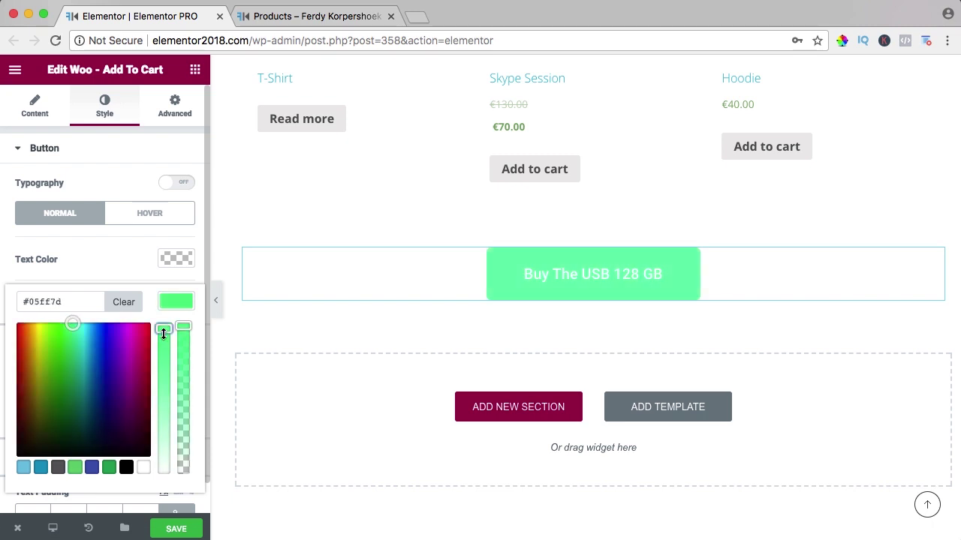
left_click(63, 361)
left_click_drag(63, 367, 63, 371)
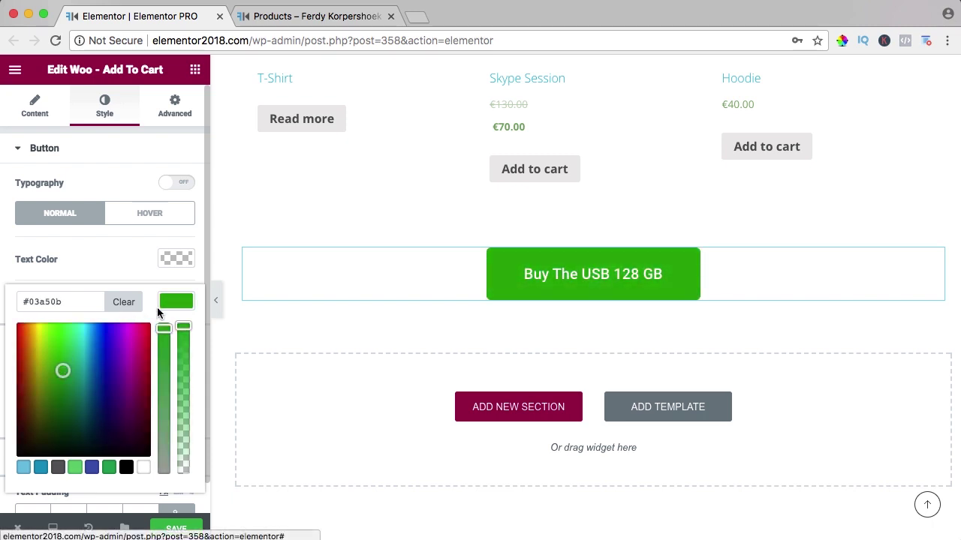
left_click(172, 300)
Set the button's hover background color to dark green #127c00.
left_click(142, 214)
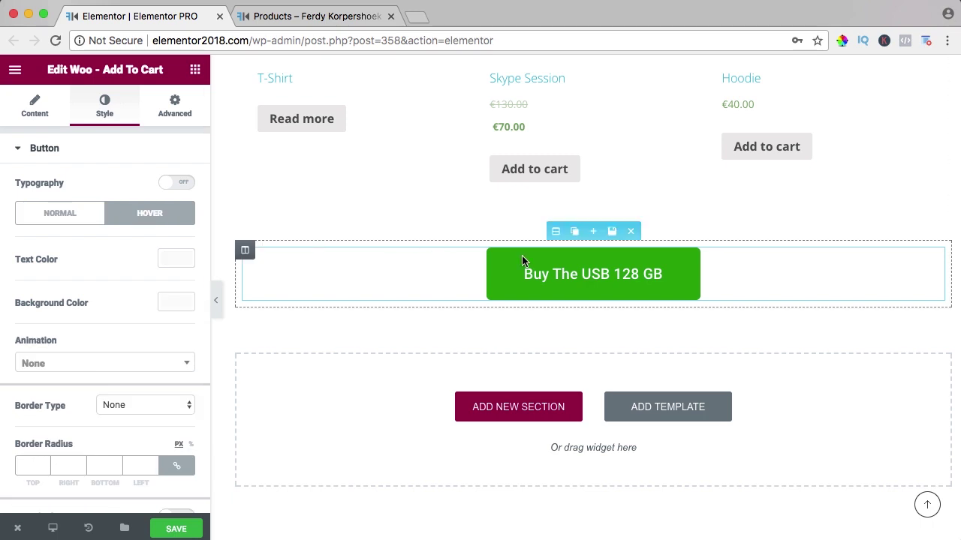
left_click(172, 303)
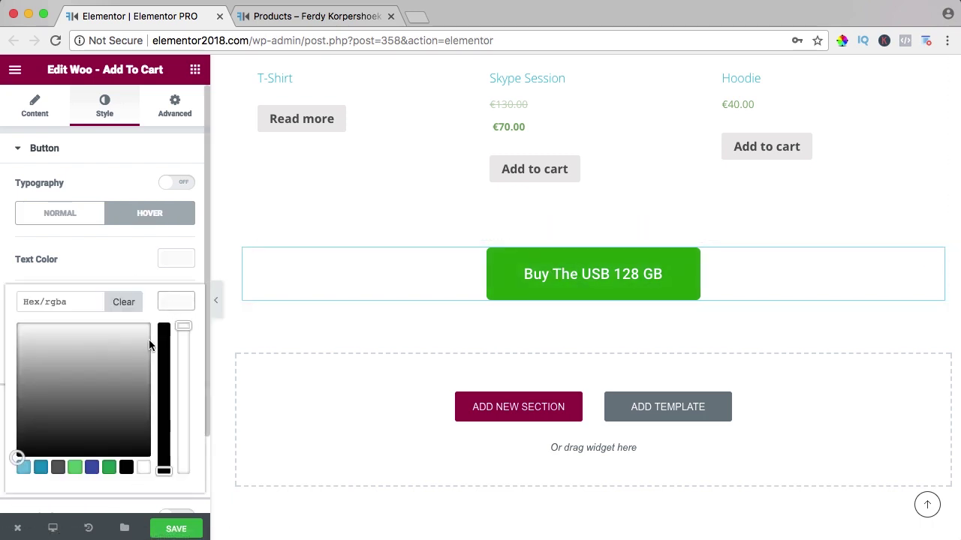
left_click(109, 467)
left_click_drag(161, 345, 130, 341)
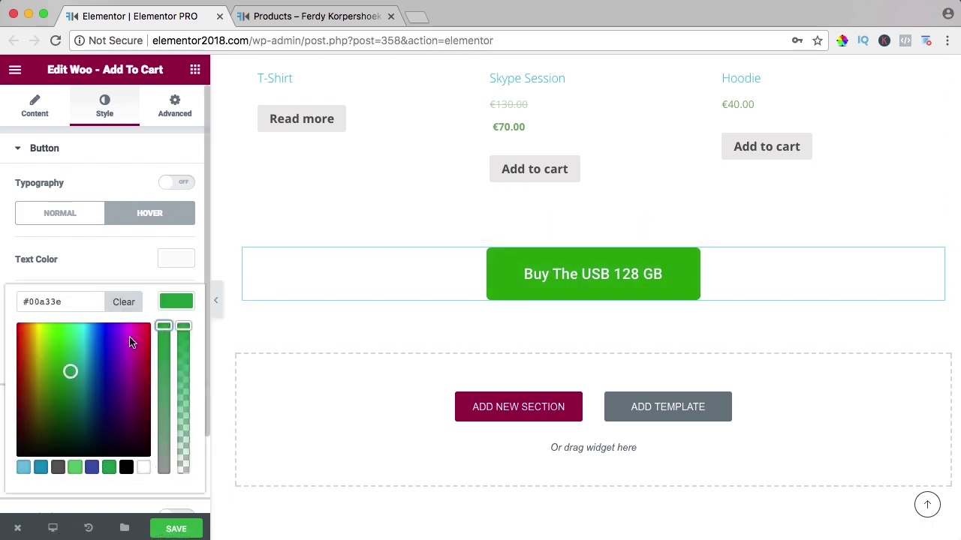
left_click(59, 394)
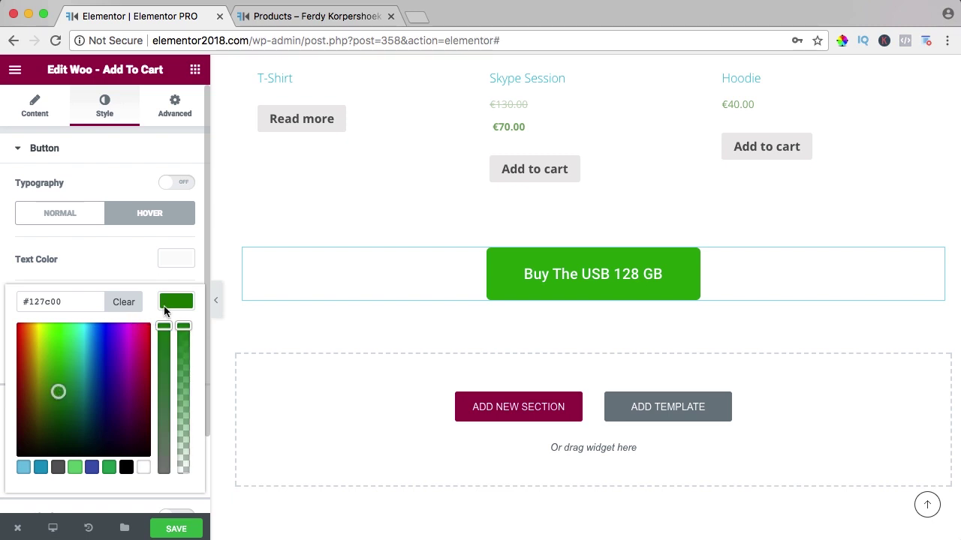
Save the page and open its live version at the green USB button.
left_click(166, 303)
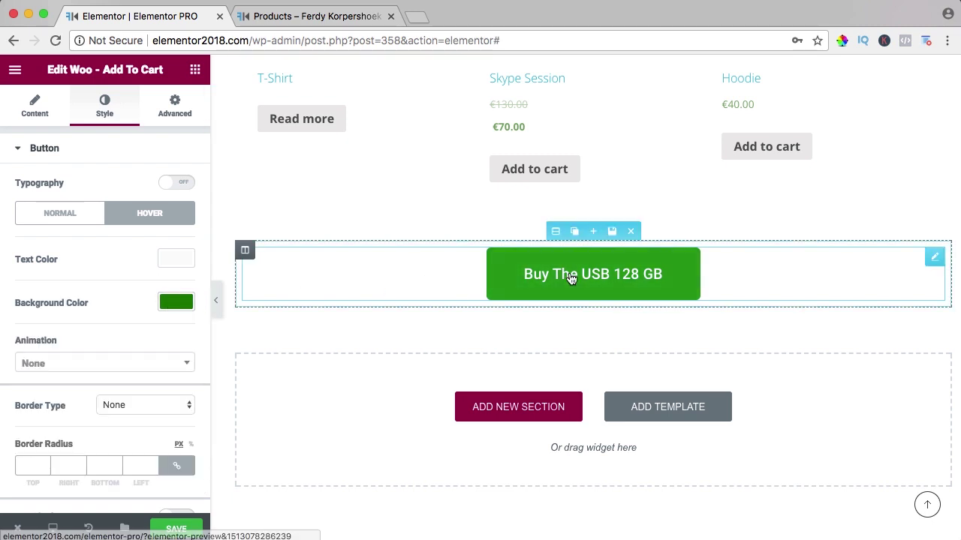
left_click(177, 530)
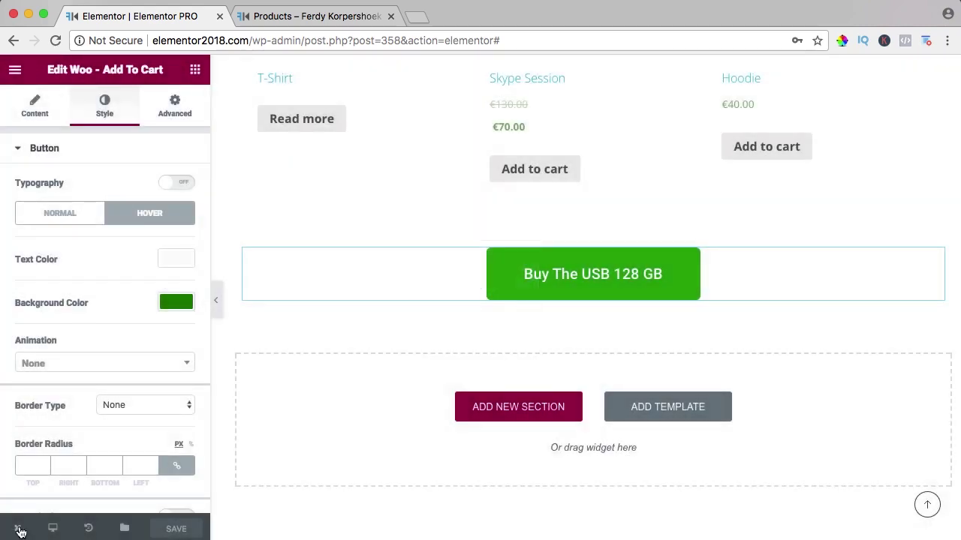
mouse_move(20, 531)
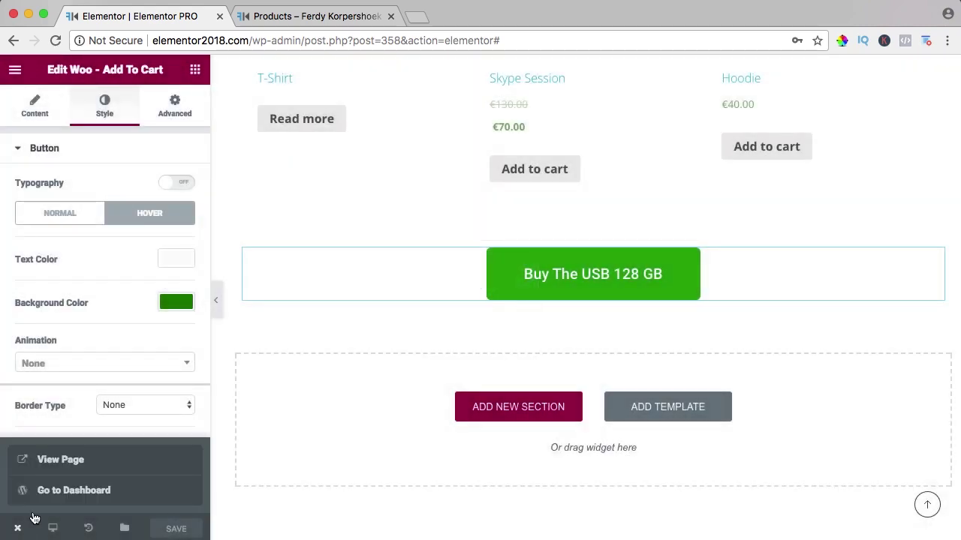
left_click(62, 464)
scroll(428, 270, "down", 15)
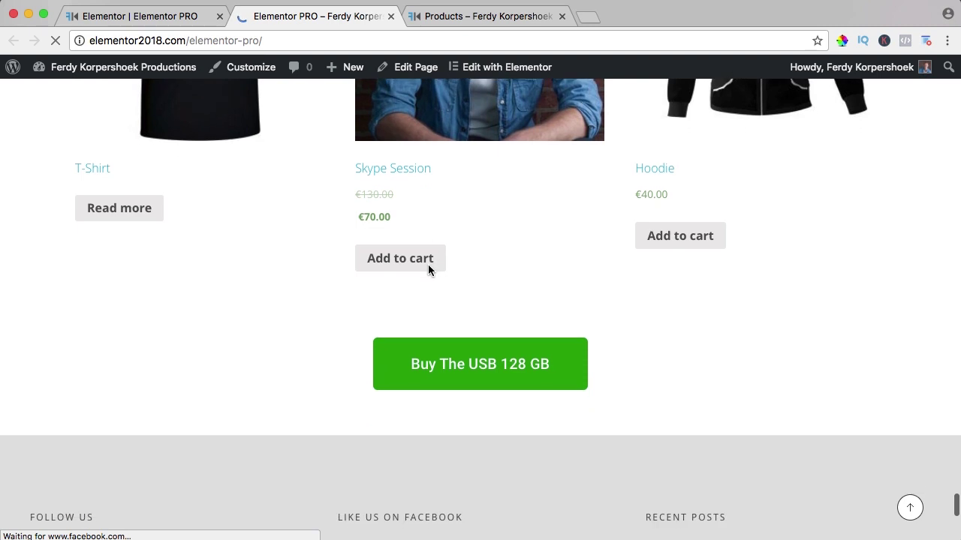
Test the green button by adding the USB stick to the cart, and check its entry in the cart.
left_click(484, 367)
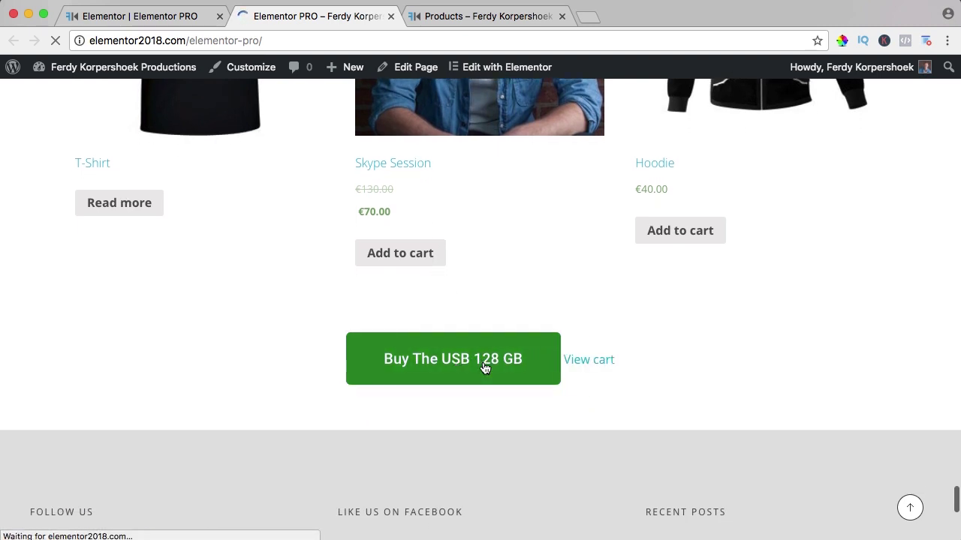
left_click(592, 367)
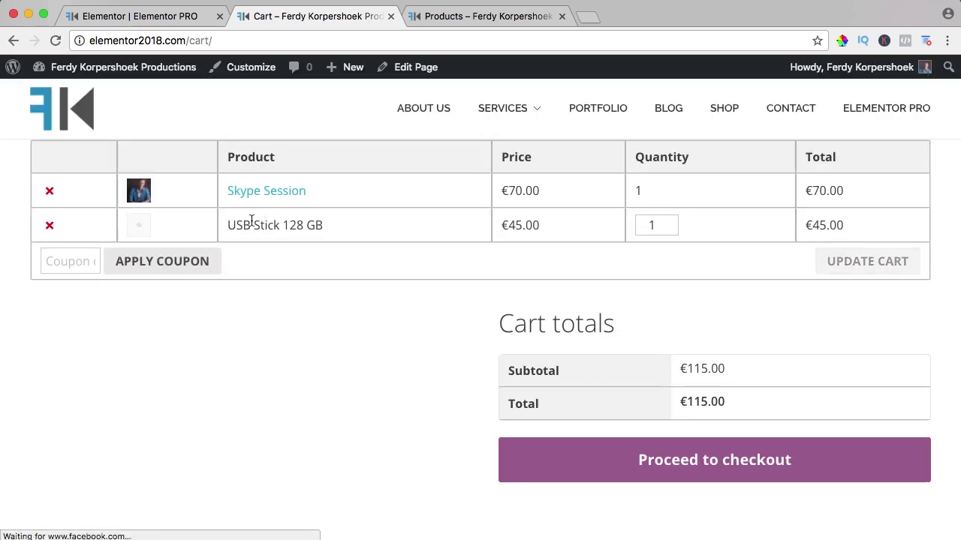
left_click_drag(237, 225, 304, 226)
left_click(334, 230)
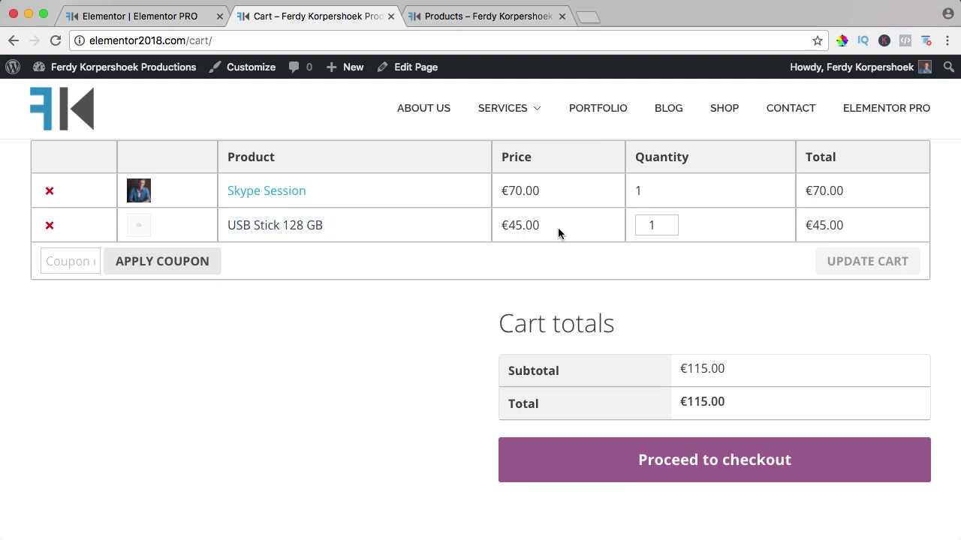
Remove the Skype Session and USB Stick 128 GB from the cart and return to the page editor.
left_click(49, 192)
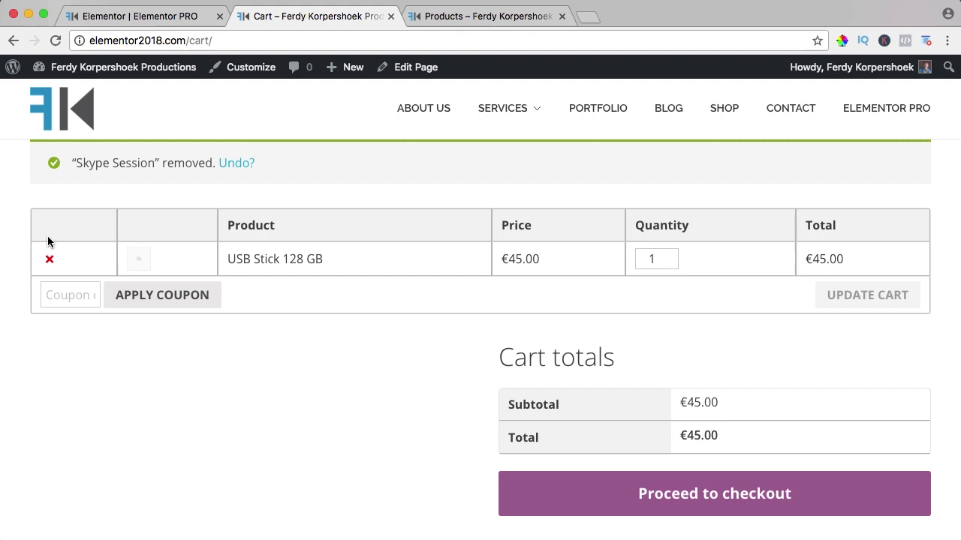
left_click(51, 259)
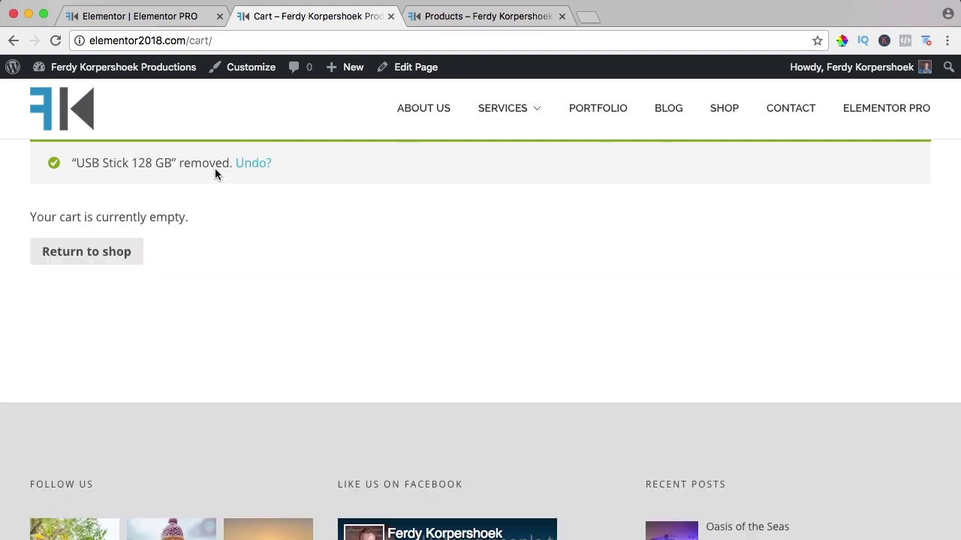
left_click(390, 16)
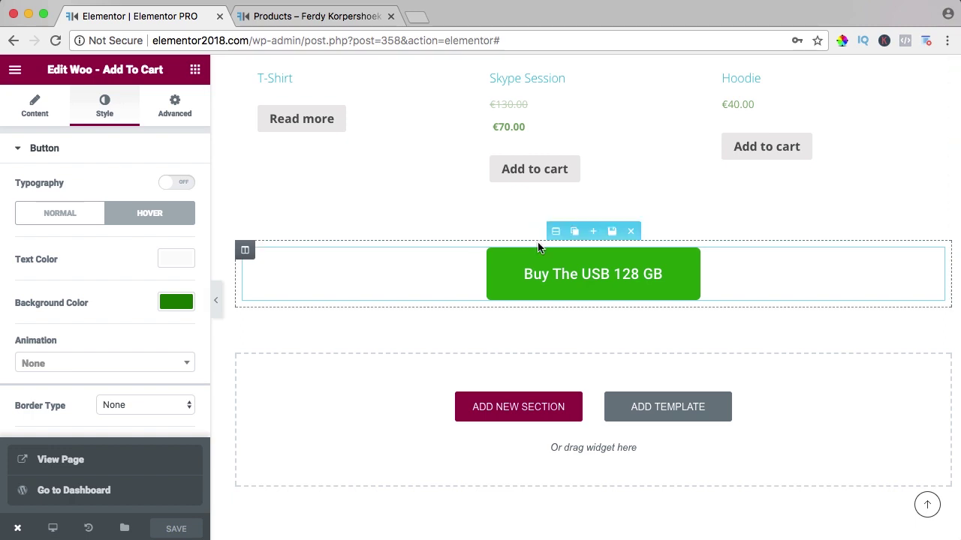
Duplicate the column holding the USB button and delete the button copy from the second column.
left_click(265, 251)
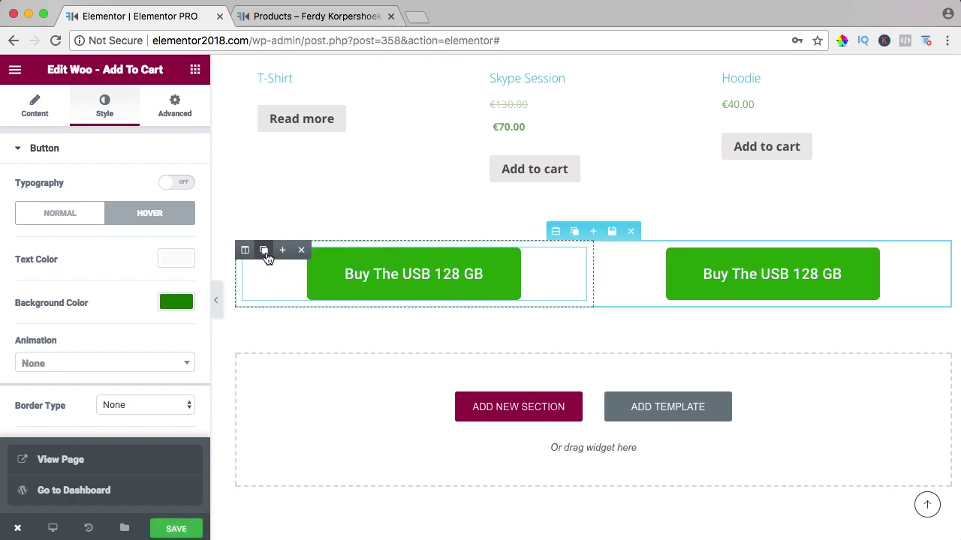
left_click(878, 259)
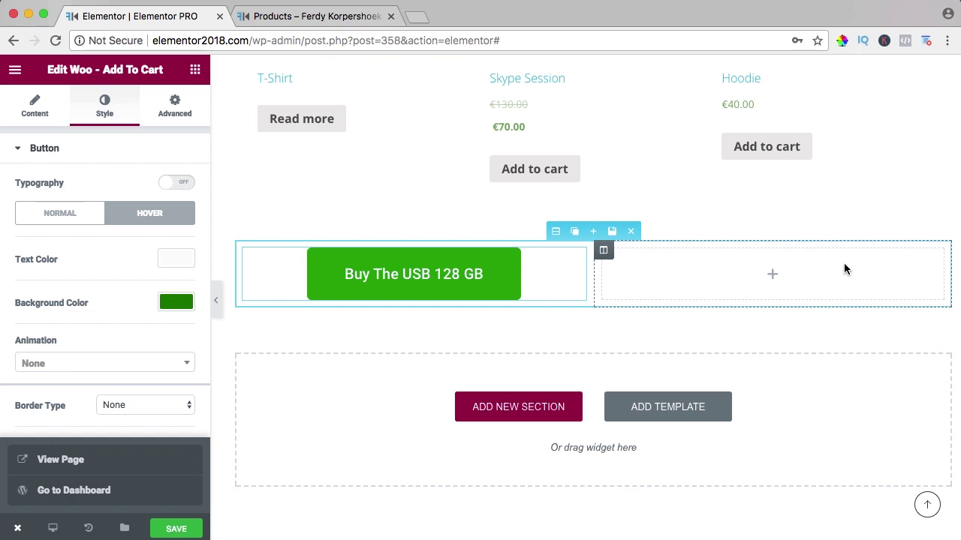
Find the Image widget and add it to the empty second column.
left_click(195, 70)
type("im")
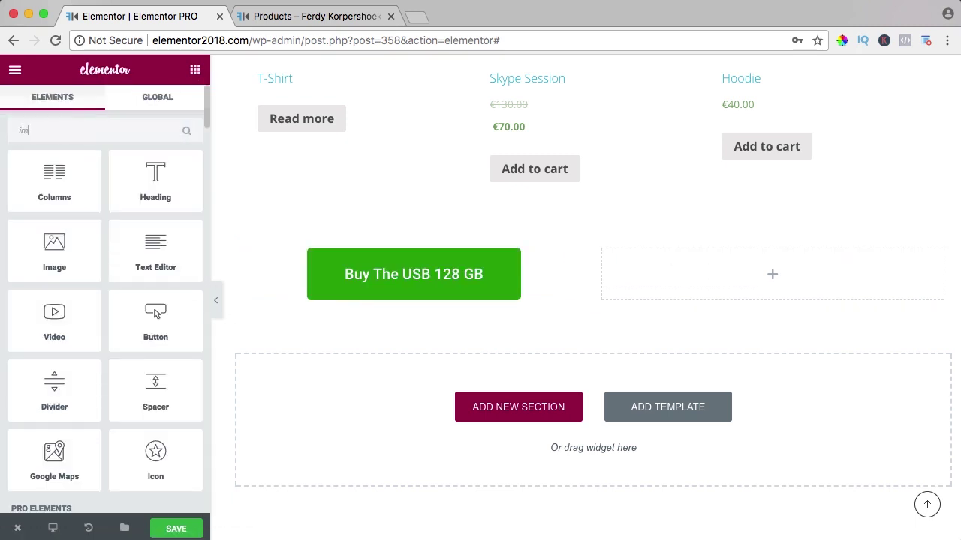
type("age")
left_click_drag(54, 174, 767, 264)
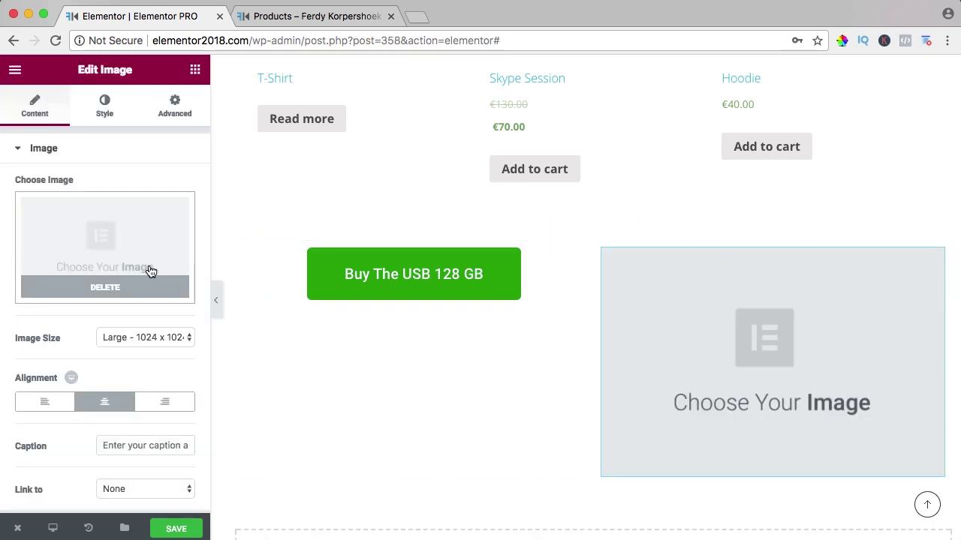
Insert the blue USB stick photo from the media library into the image widget.
left_click(92, 260)
scroll(315, 278, "down", 3)
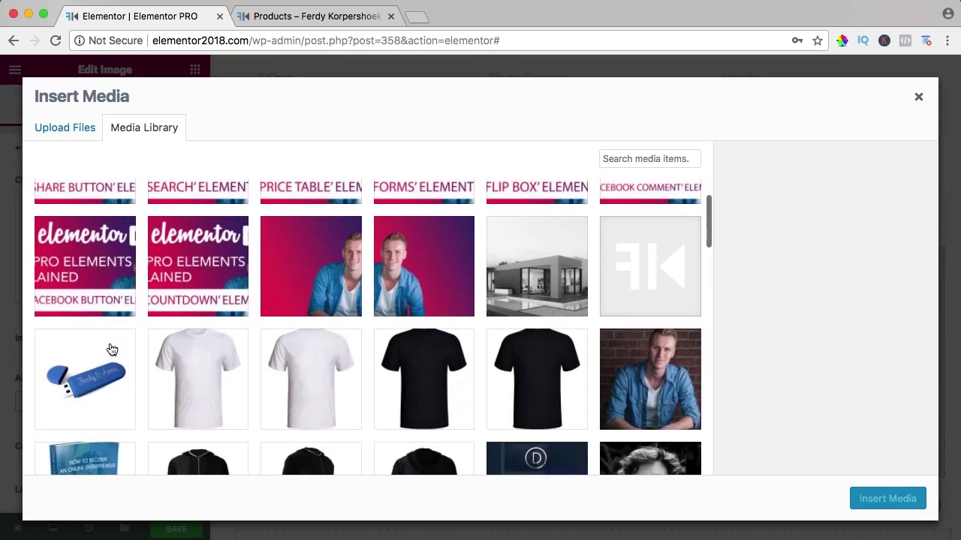
left_click(78, 384)
left_click(871, 498)
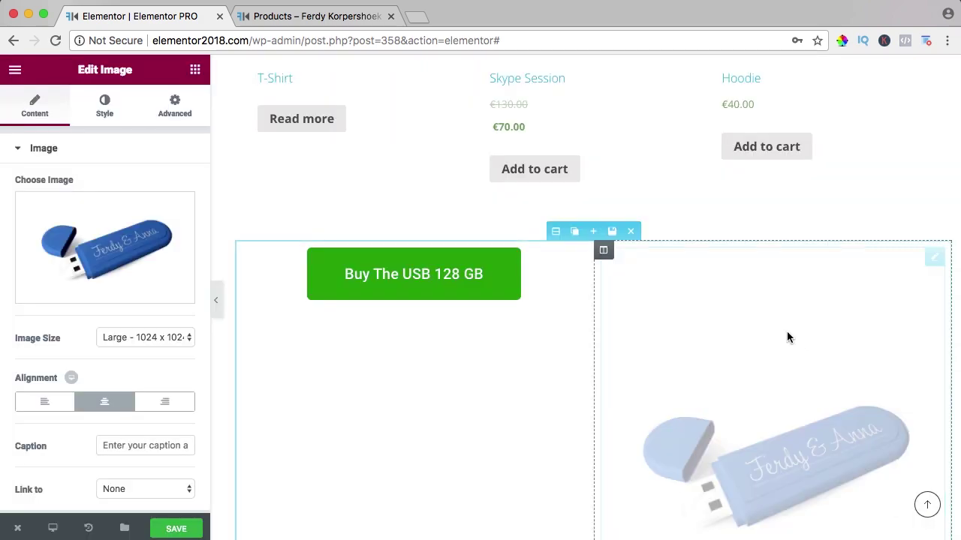
scroll(672, 314, "down", 3)
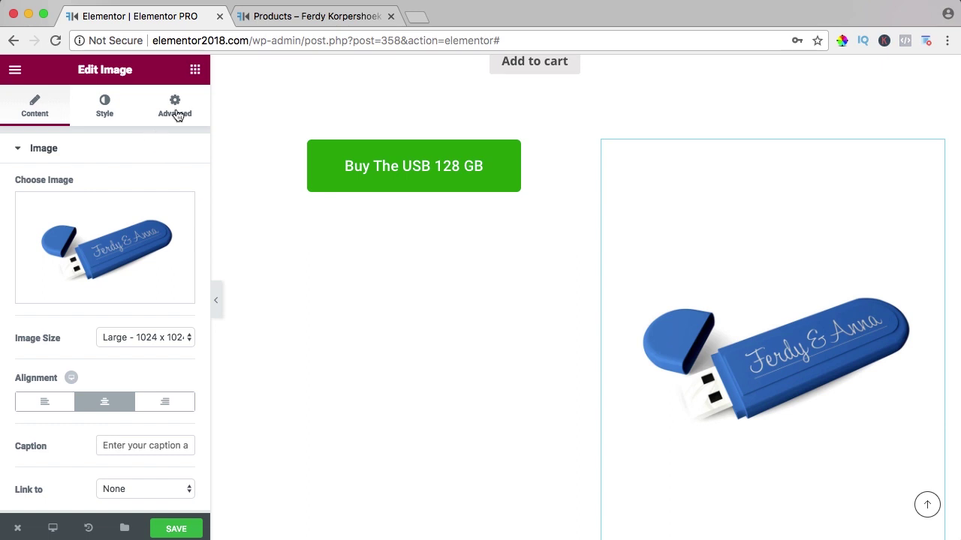
Add a Text Editor widget above the USB button in the first column.
left_click(195, 69)
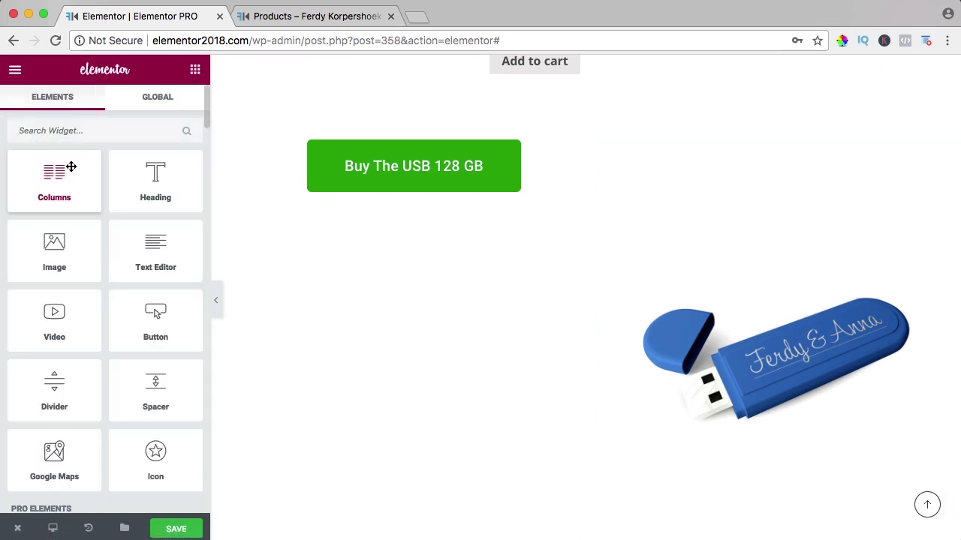
left_click_drag(138, 247, 380, 146)
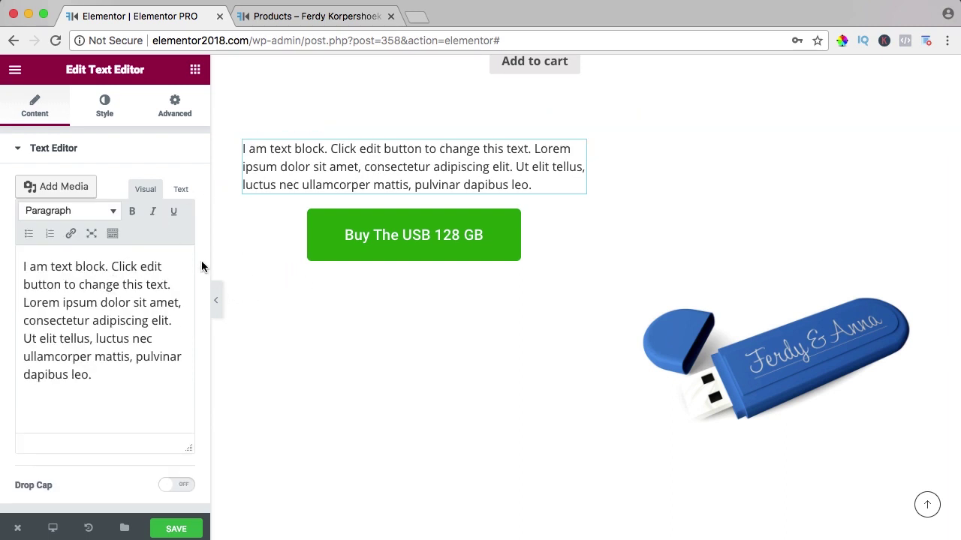
left_click(195, 69)
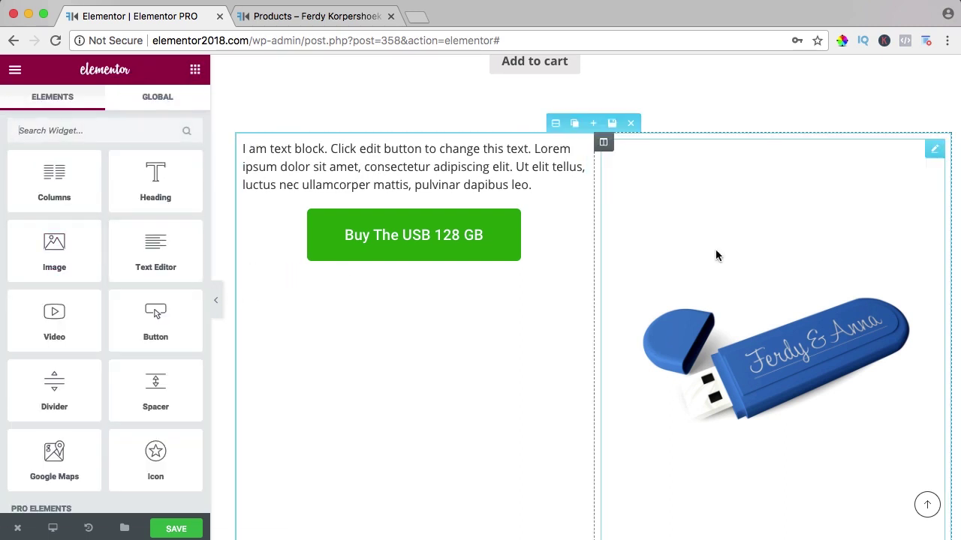
Move the USB stick image into the first column, between the text block and the button.
left_click_drag(922, 150, 418, 217)
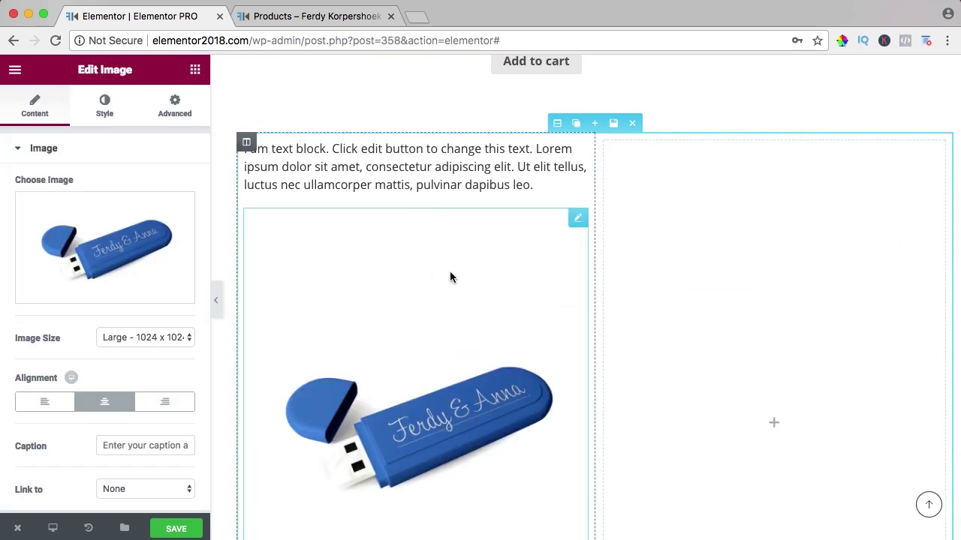
scroll(449, 276, "down", 5)
scroll(448, 276, "up", 5)
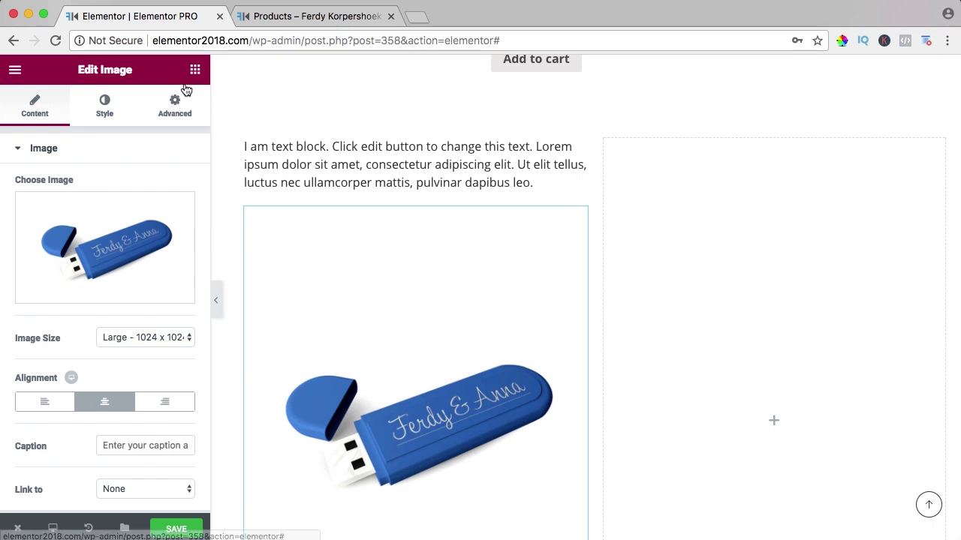
Add a Heading widget above the text block with the title "AMAZING USB STICK".
left_click(195, 70)
left_click_drag(155, 176, 407, 148)
triple_click(74, 210)
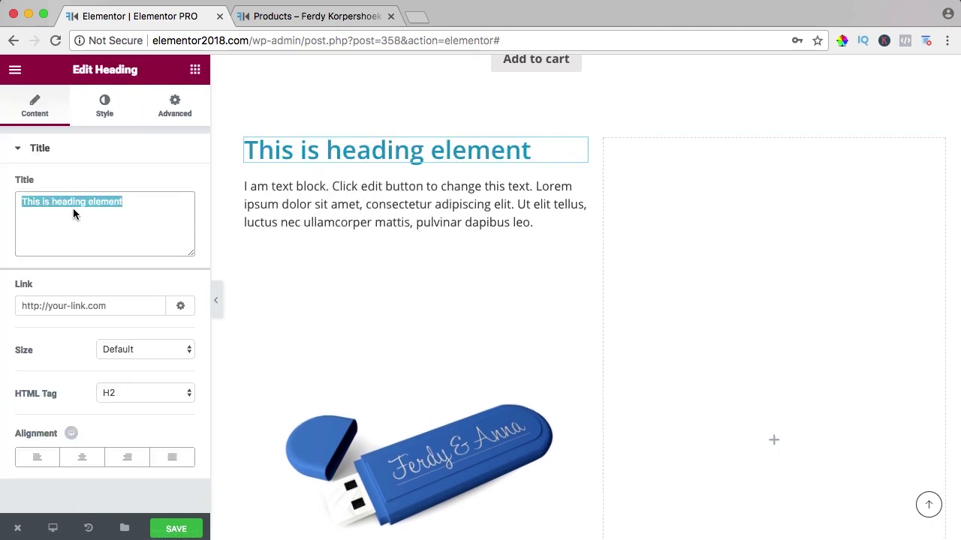
type("AMAZING usB STICK")
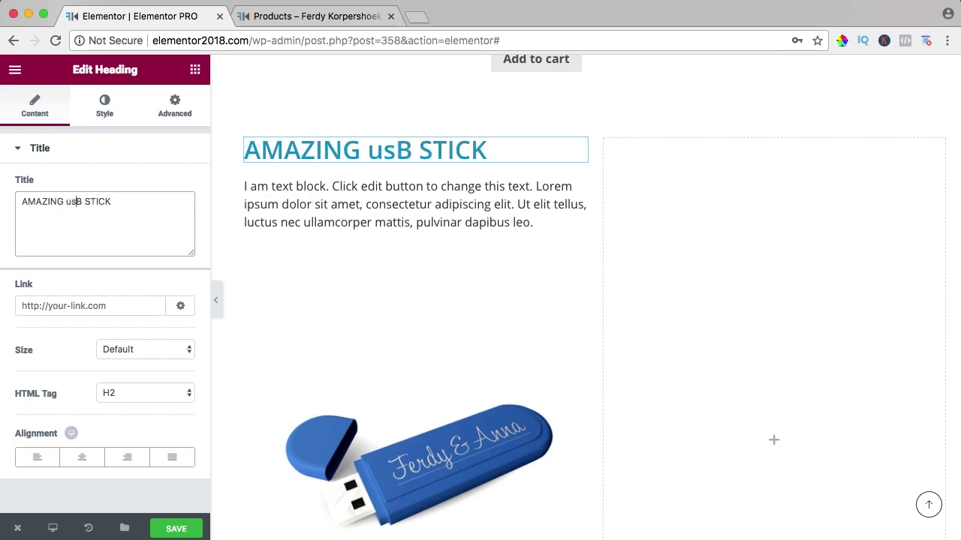
key("BackSpace")
key("BackSpace")
type("US")
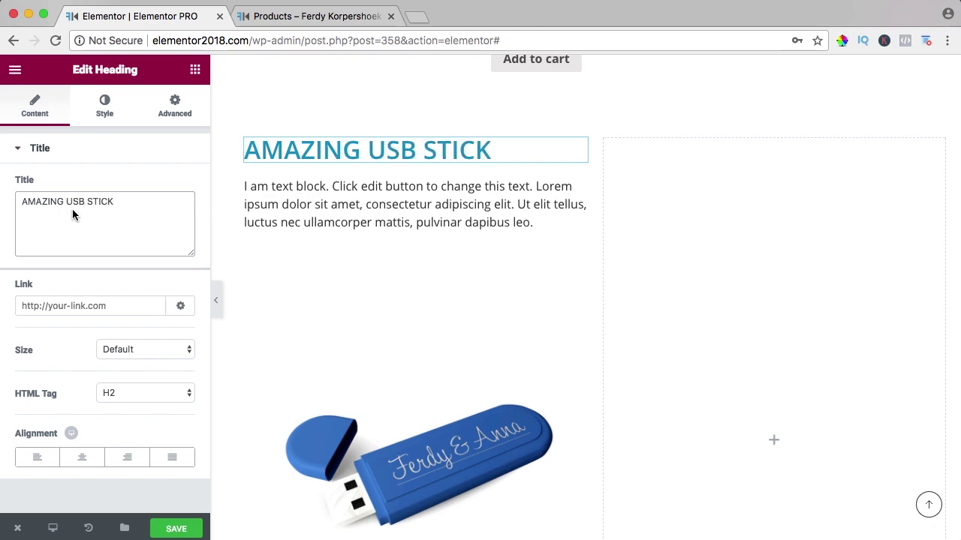
Set the first column's padding to 30 px on all sides.
left_click(245, 139)
left_click(175, 105)
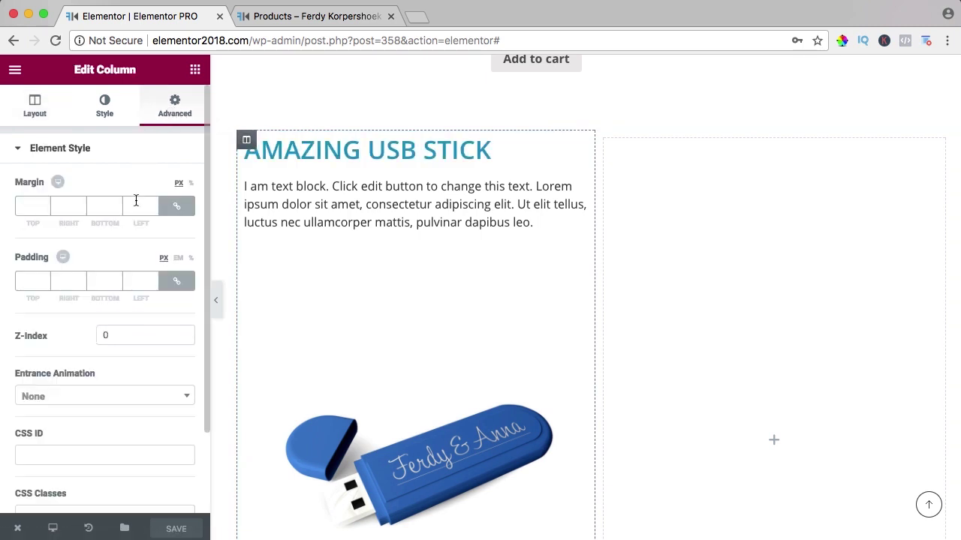
left_click(30, 282)
type("30")
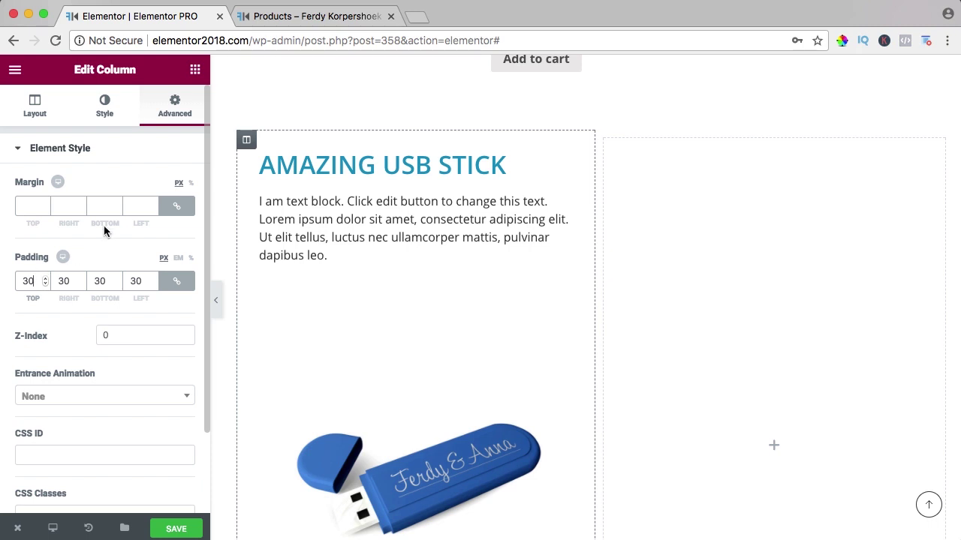
Set the section's top and bottom margins to 20 px and stretch the section to full page width.
mouse_move(594, 138)
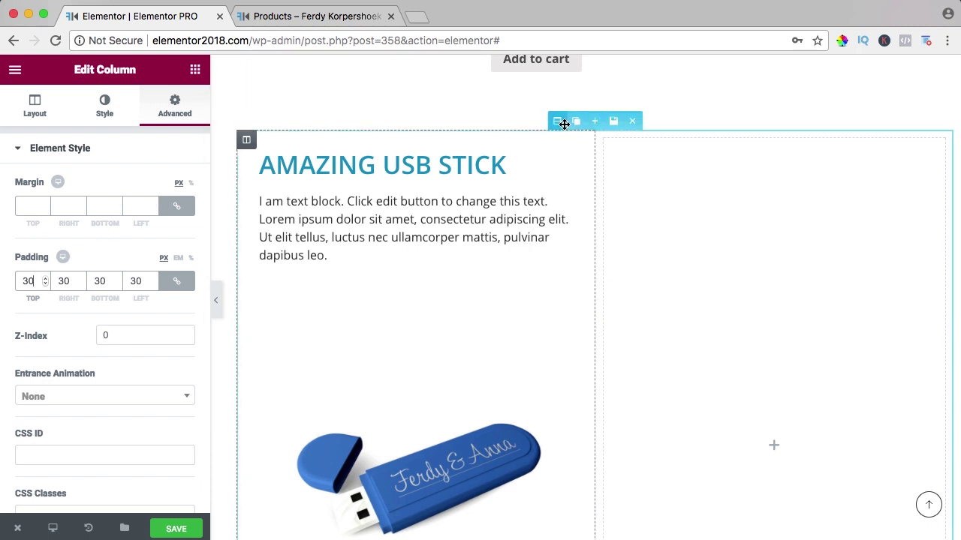
left_click(564, 124)
left_click(146, 107)
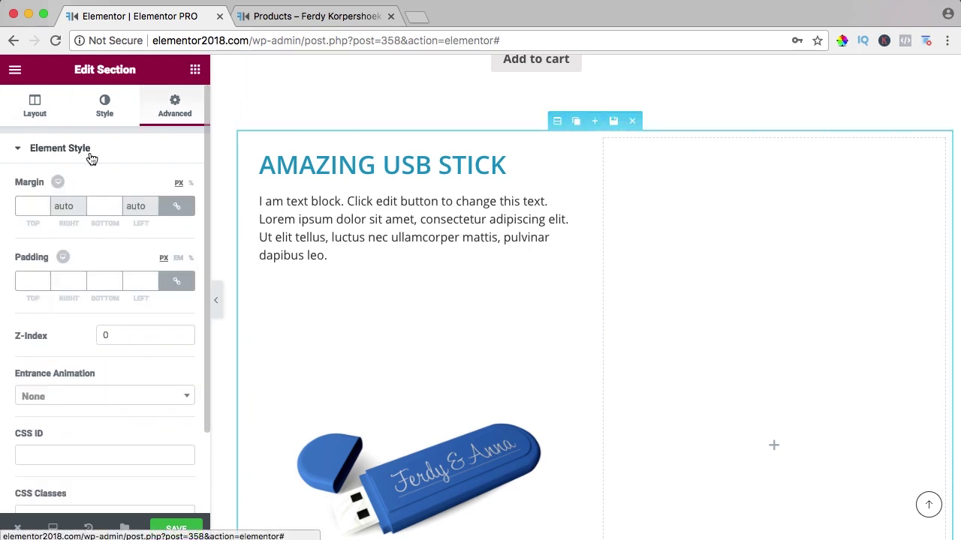
left_click(25, 207)
type("20")
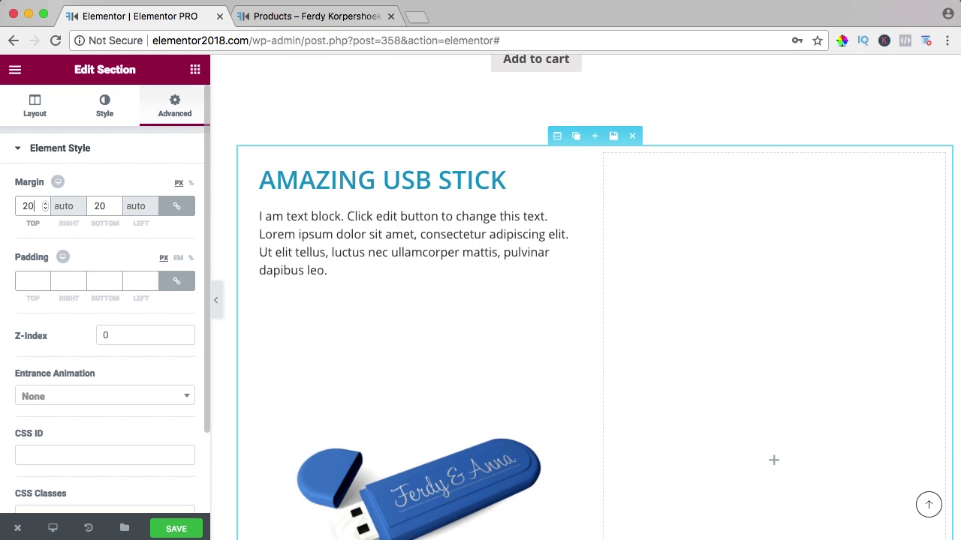
left_click(35, 105)
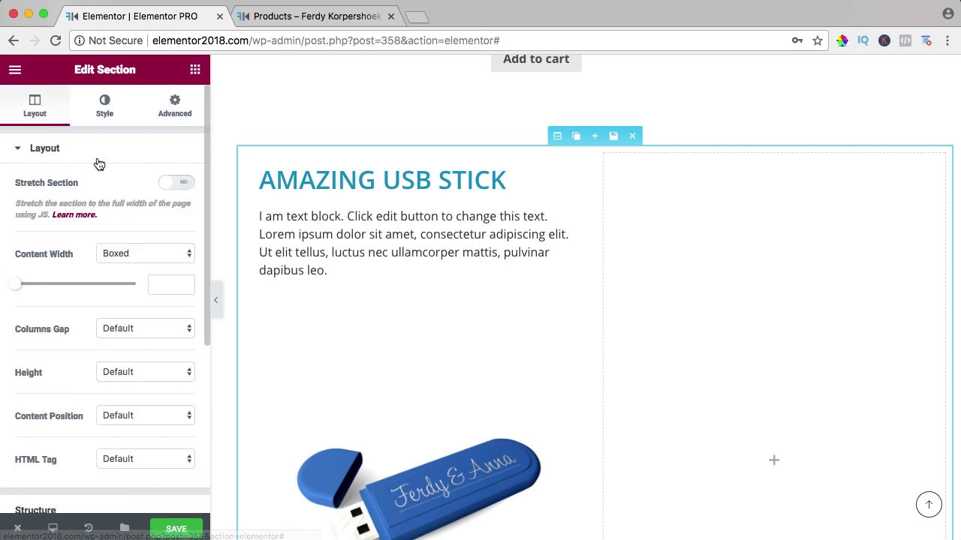
left_click(180, 185)
Give the section a classic background using the night photo of the mountain and city lights from the media library.
left_click(110, 105)
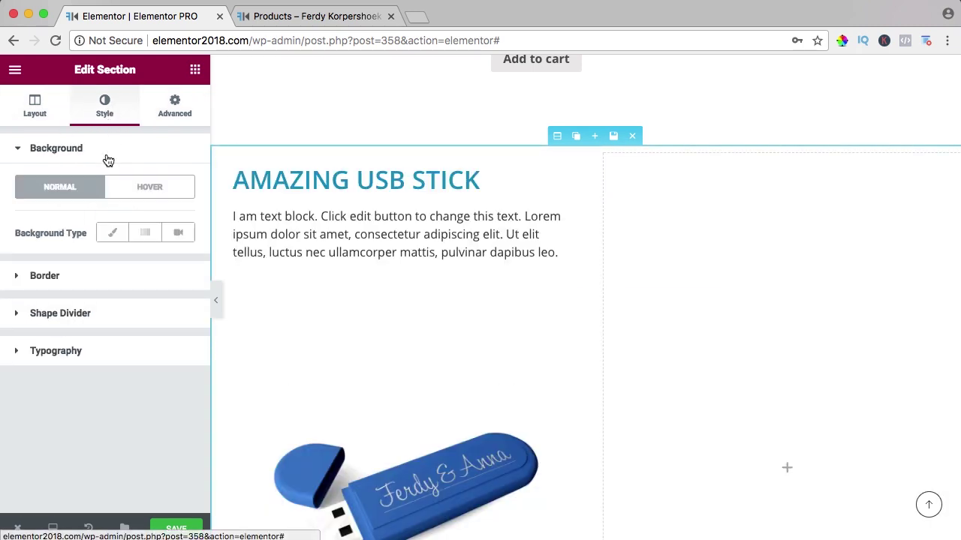
left_click(146, 234)
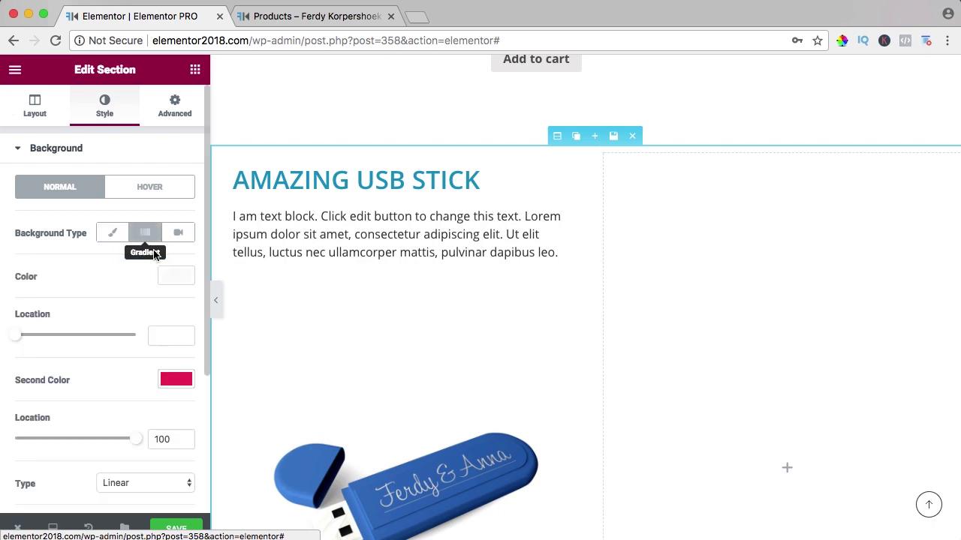
left_click(112, 232)
left_click(85, 407)
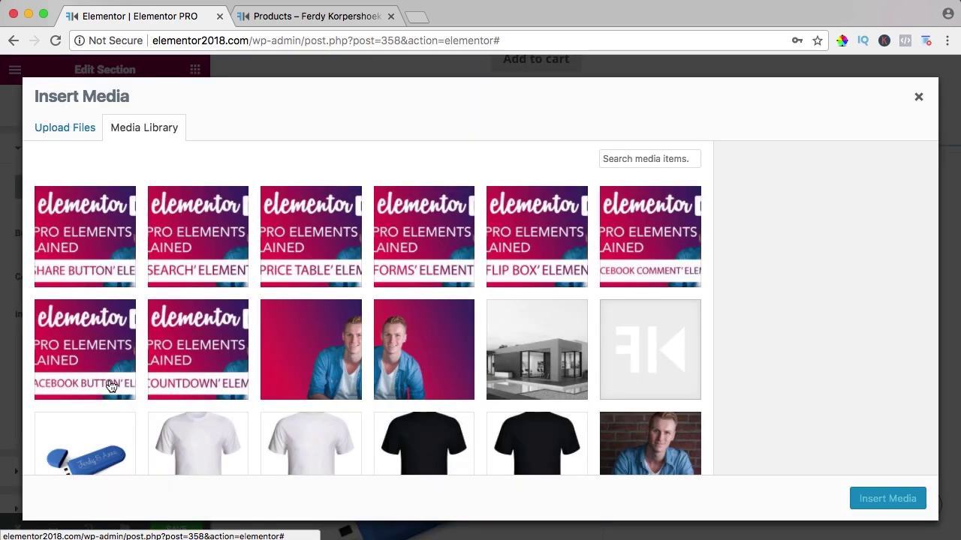
scroll(537, 338, "down", 15)
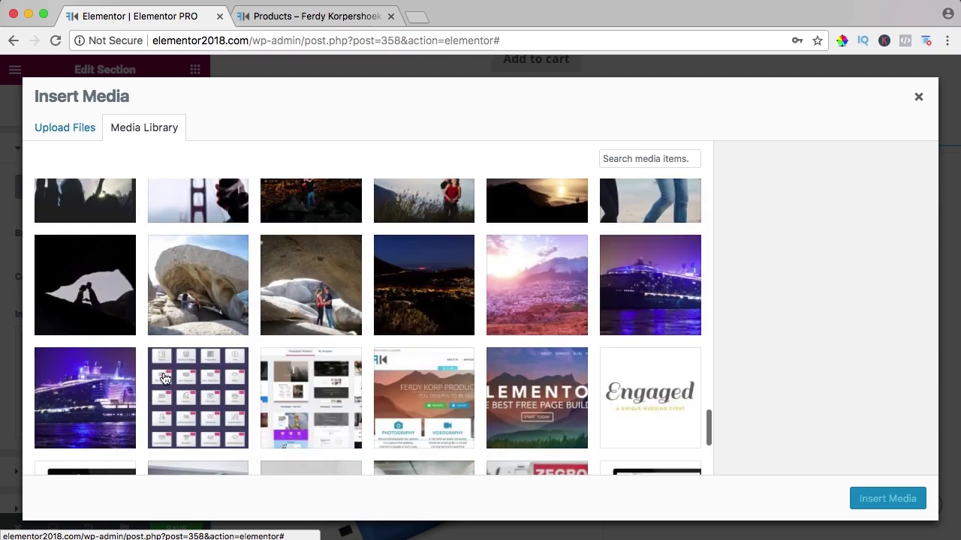
left_click(466, 304)
left_click(876, 499)
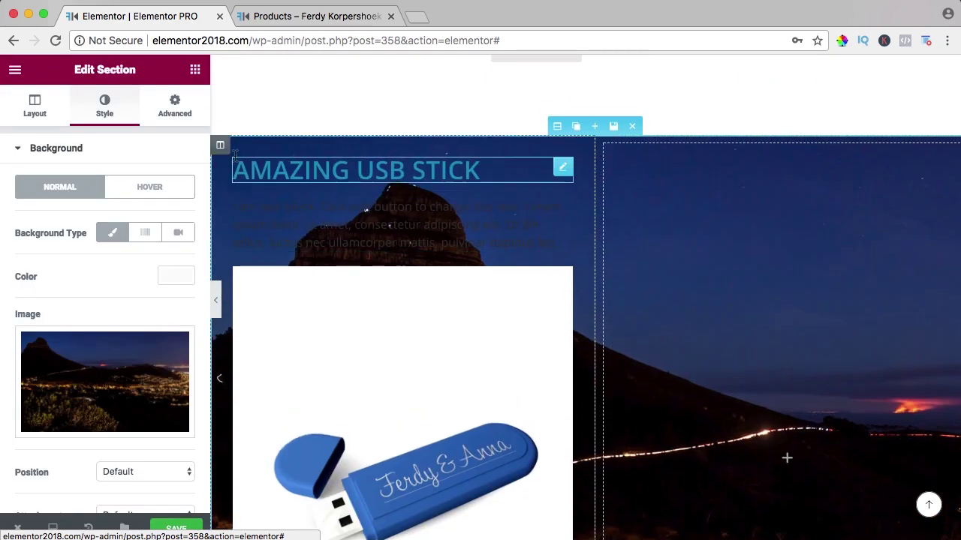
Give the first column a classic background in white (#ffffff).
left_click(220, 145)
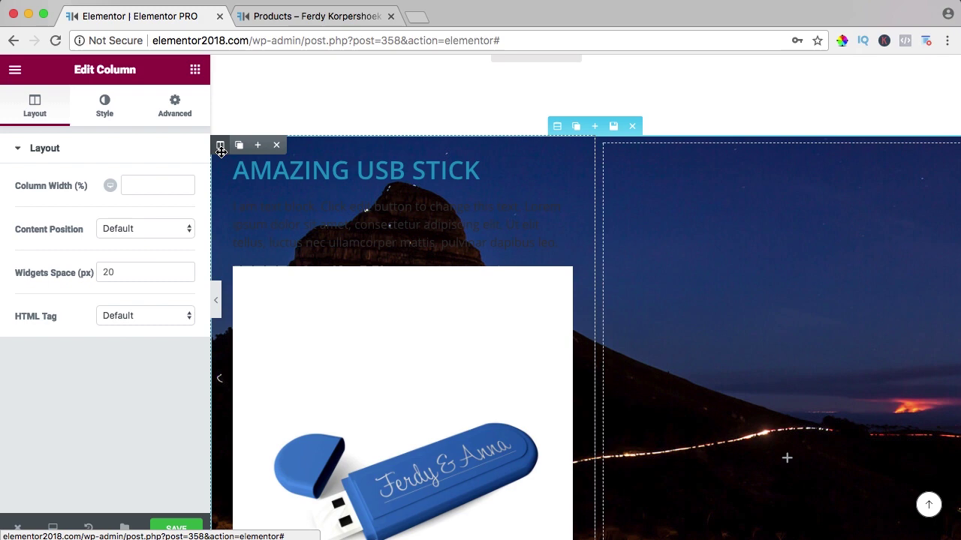
left_click(110, 113)
left_click(123, 235)
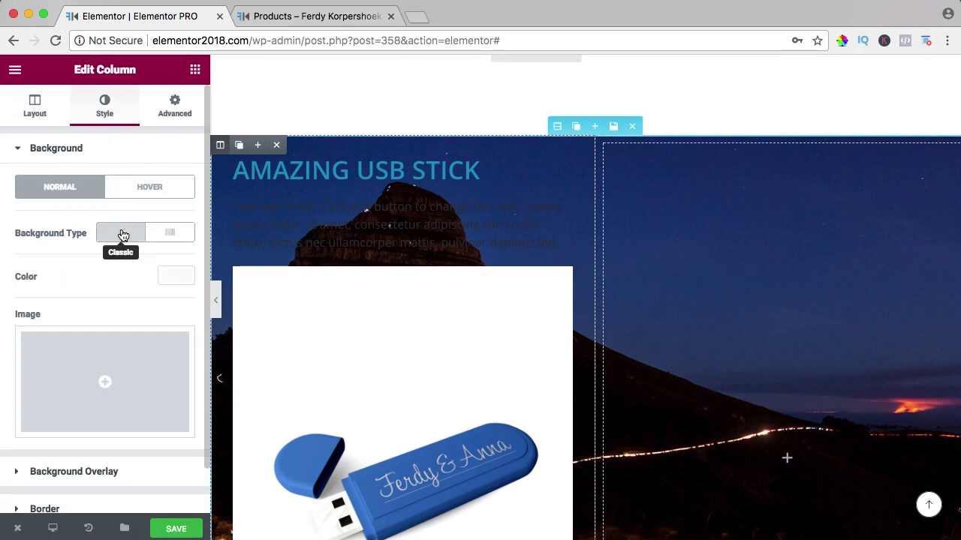
left_click(179, 275)
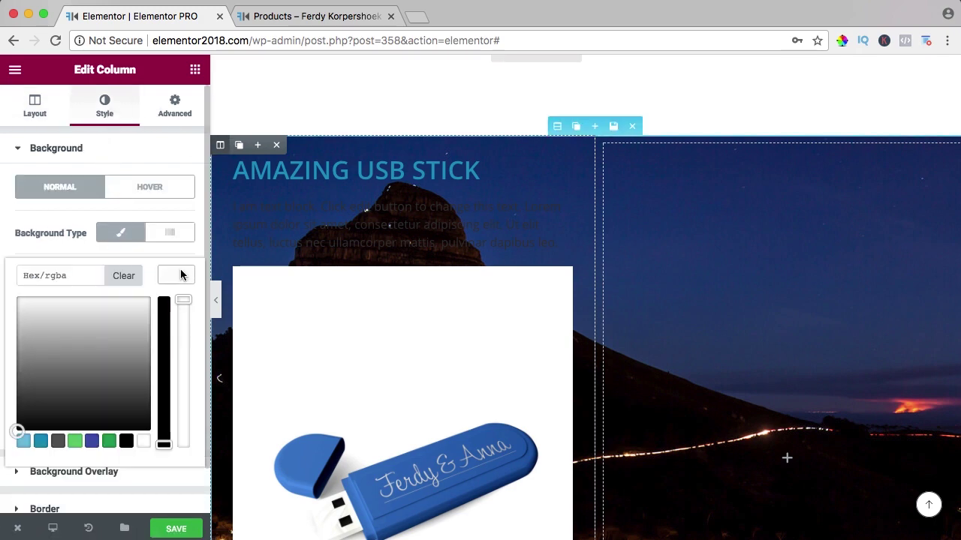
left_click(142, 441)
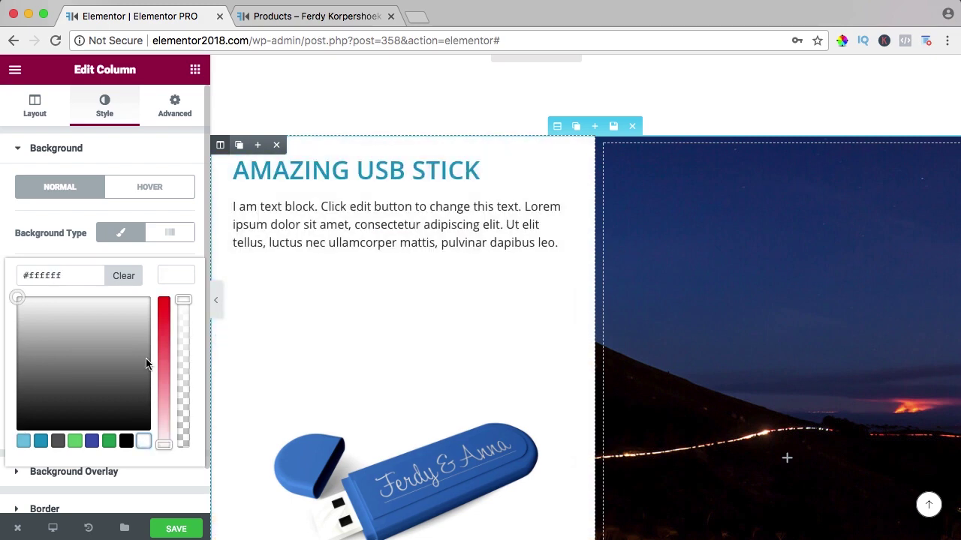
left_click(171, 275)
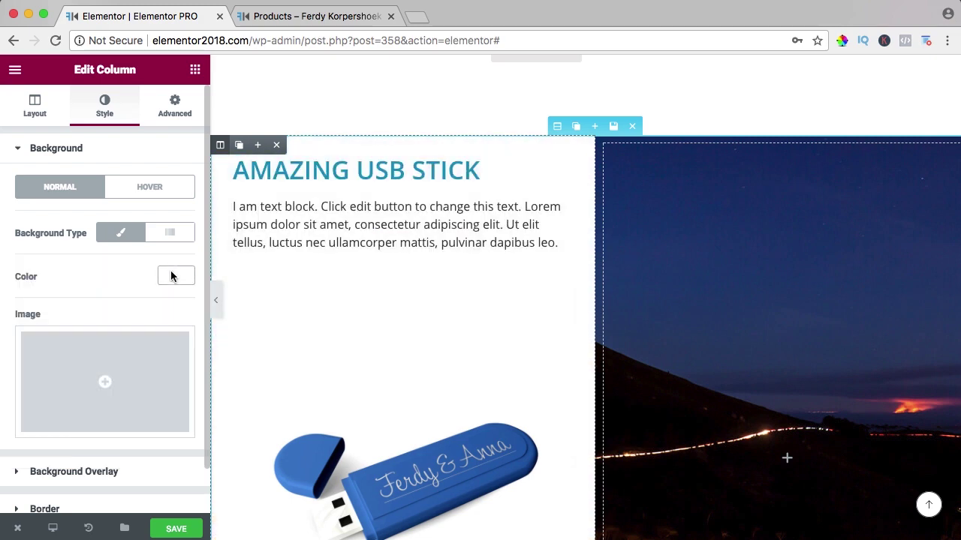
Clear the section's top and bottom margins and set its padding to 50 px on all sides.
left_click(556, 127)
left_click(161, 105)
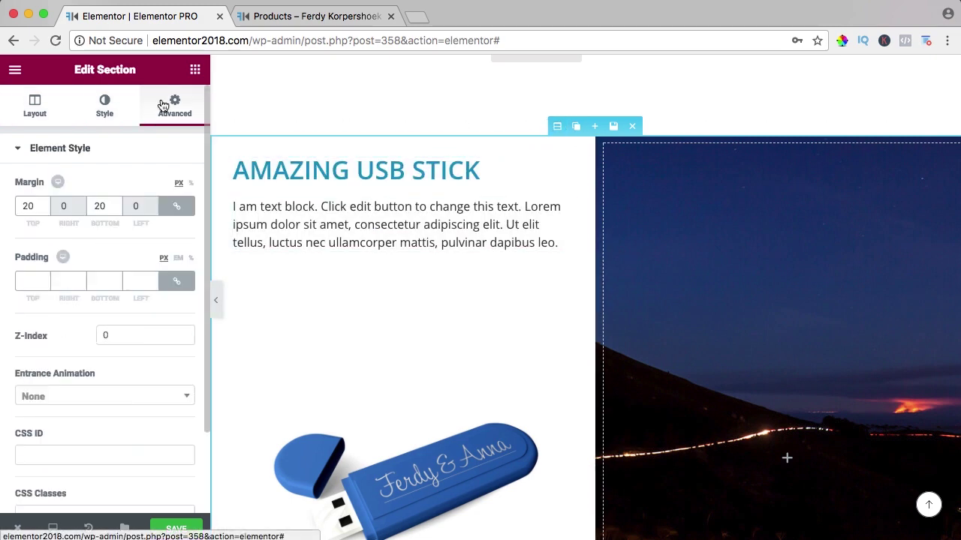
double_click(30, 205)
key("BackSpace")
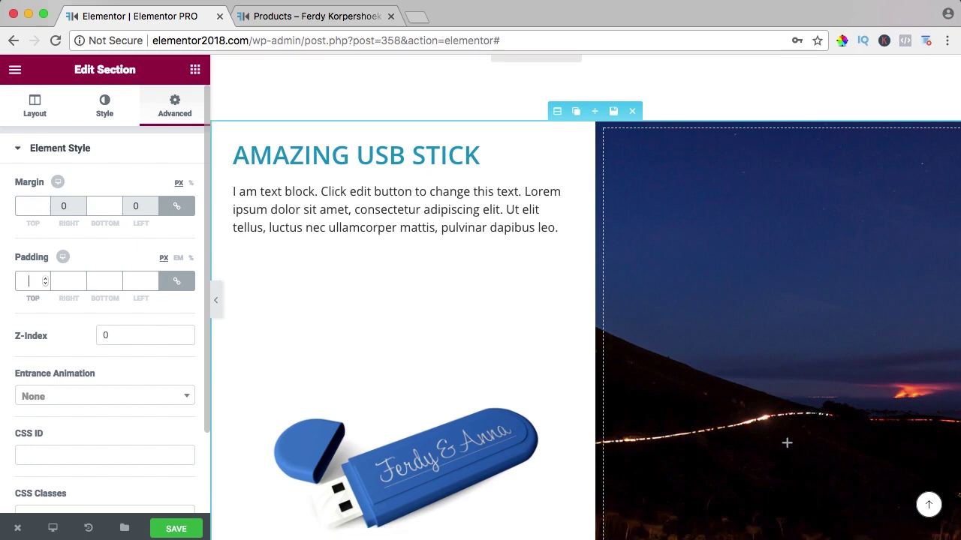
type("50")
scroll(96, 236, "down", 2)
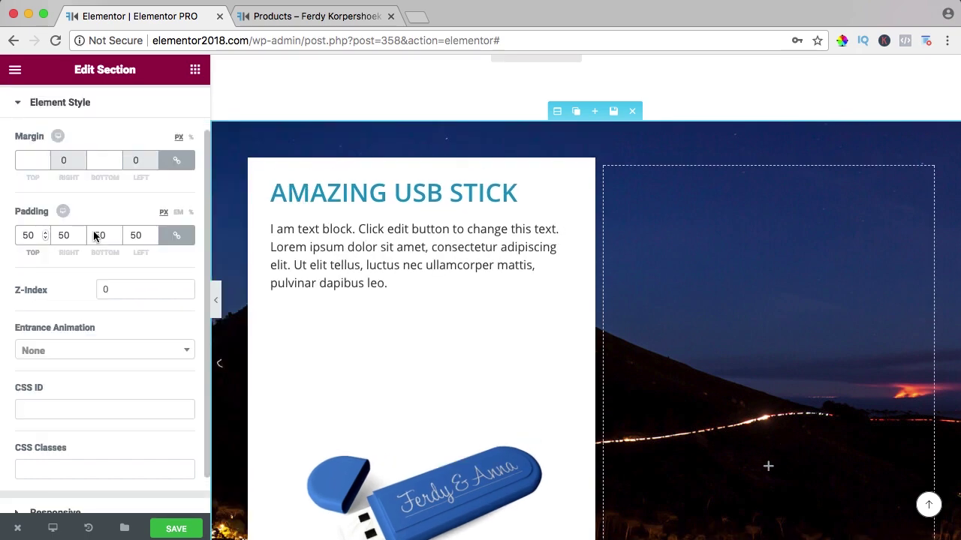
Save the page and view the USB stick section on the live page down to its buy button.
left_click(176, 529)
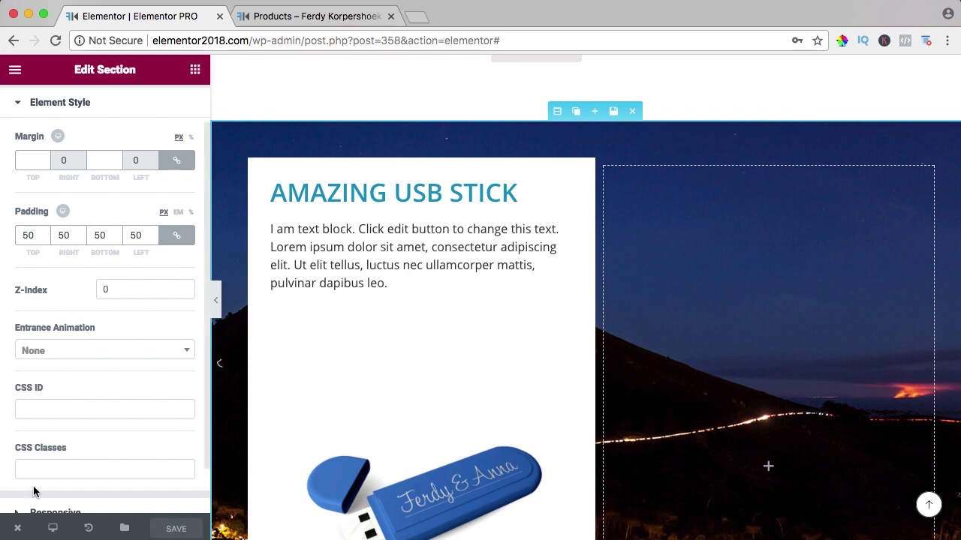
mouse_move(17, 530)
left_click(34, 459)
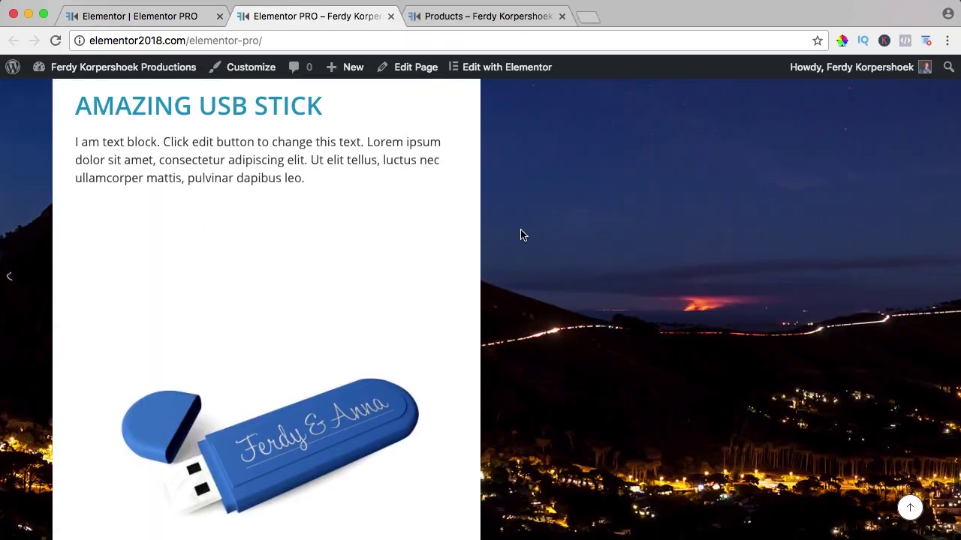
left_click_drag(126, 144, 154, 162)
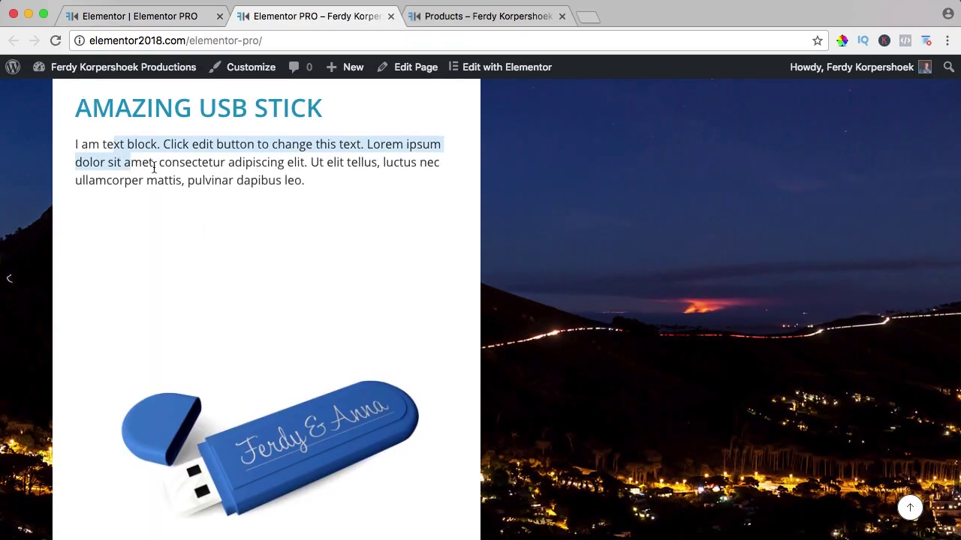
left_click(223, 185)
scroll(234, 250, "down", 5)
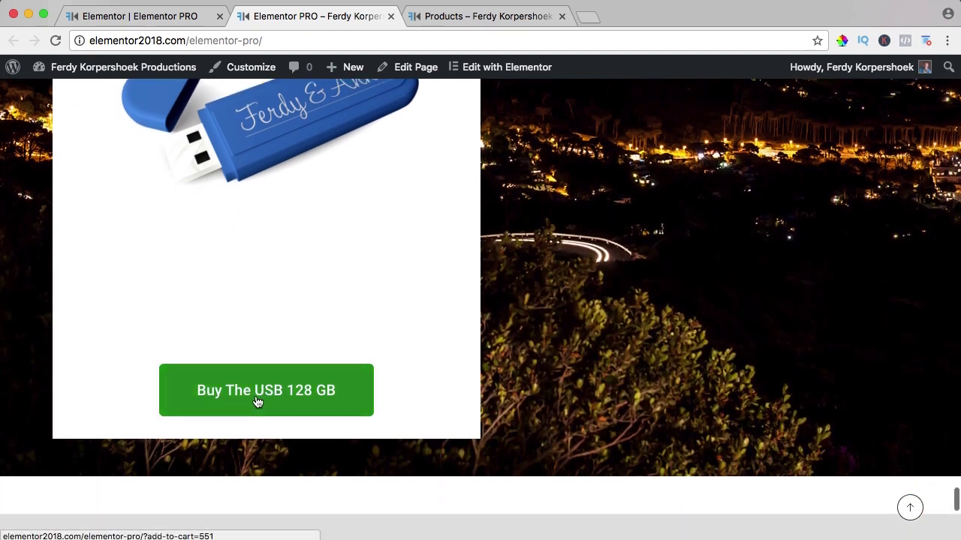
Test the "Buy The USB 128 GB" button on the live page, view the cart, and return to the USB stick section.
left_click(283, 401)
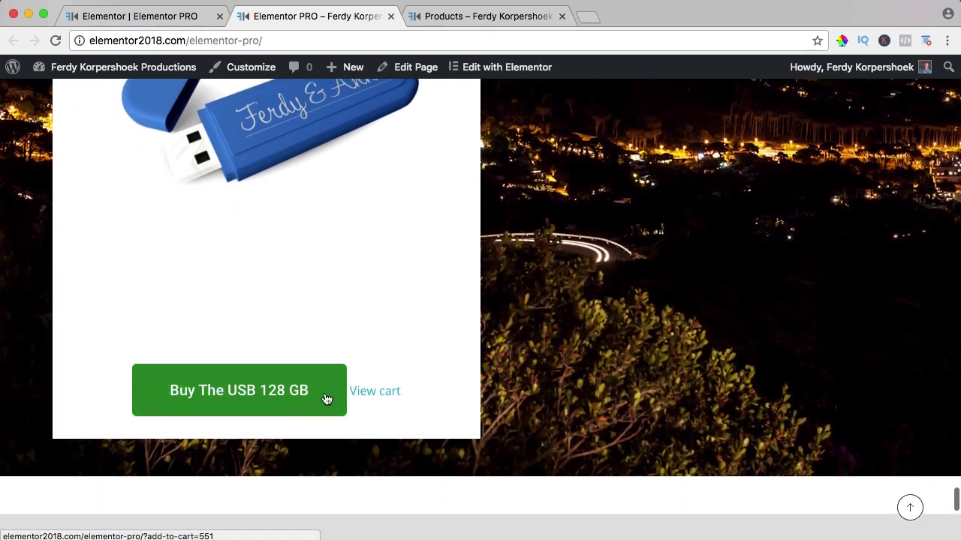
left_click(382, 396)
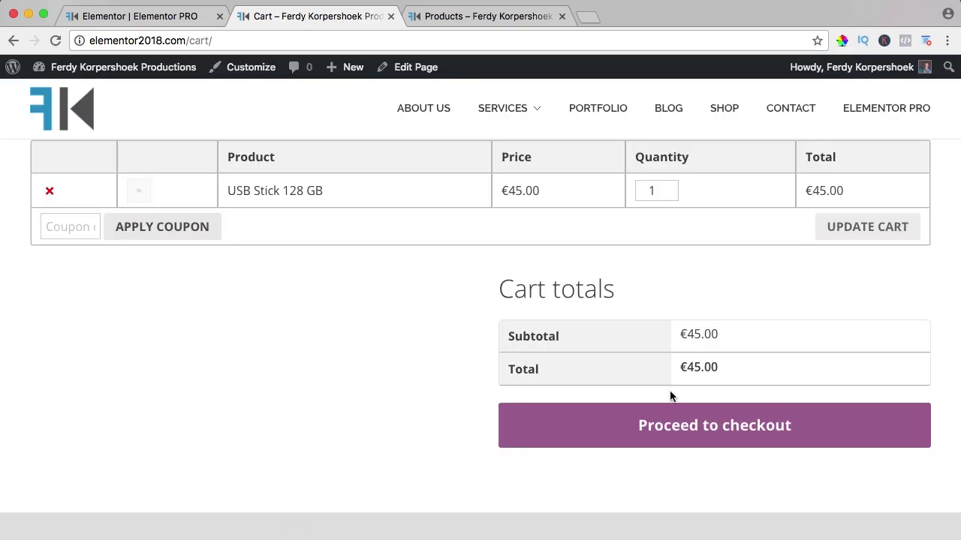
left_click(13, 40)
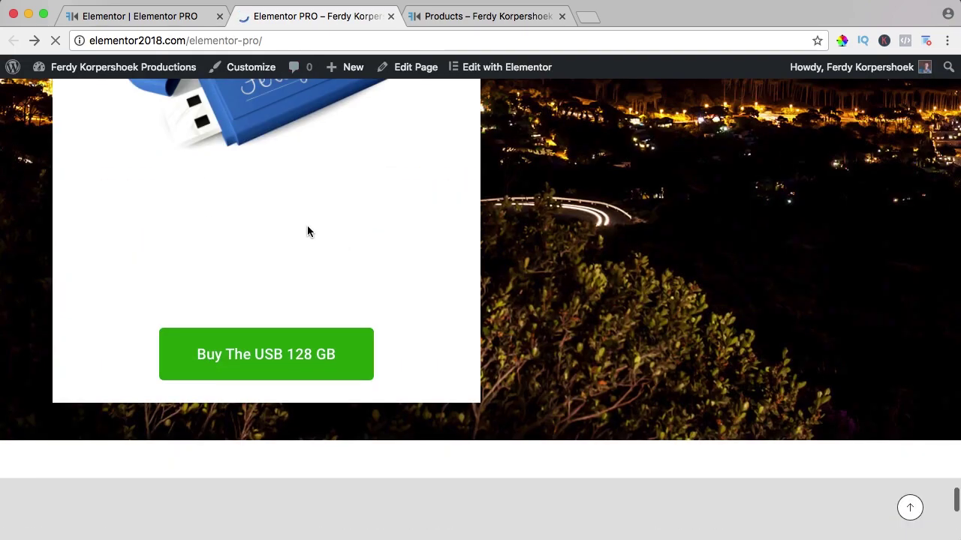
scroll(307, 225, "up", 5)
scroll(262, 228, "up", 2)
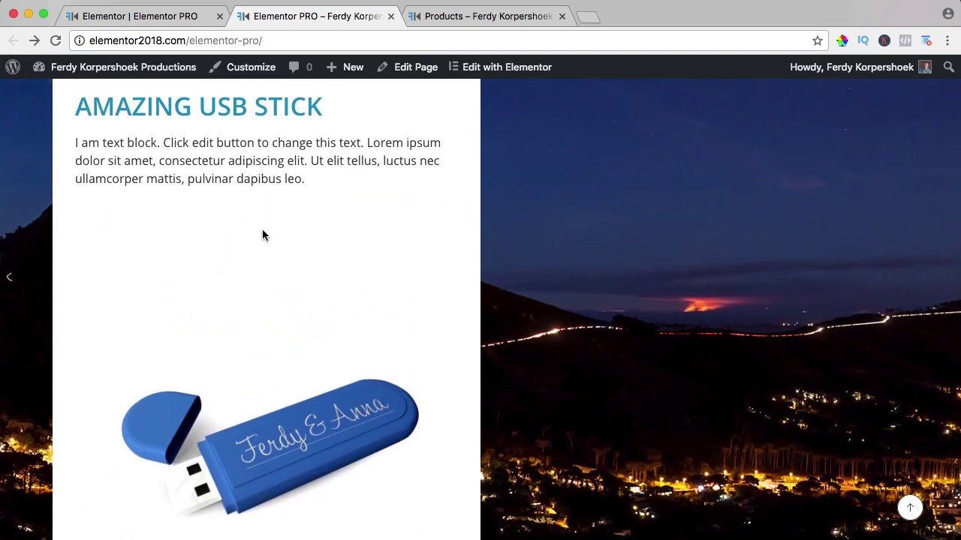